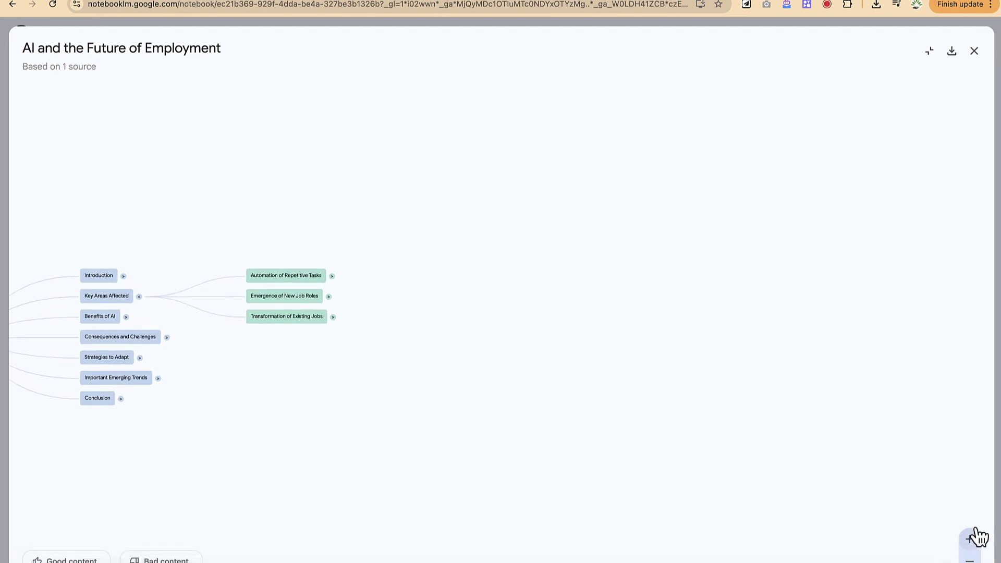
Zoom into the employment mind map and expand Transformation of Existing Jobs and Emergence of New Job Roles
left_click(971, 542)
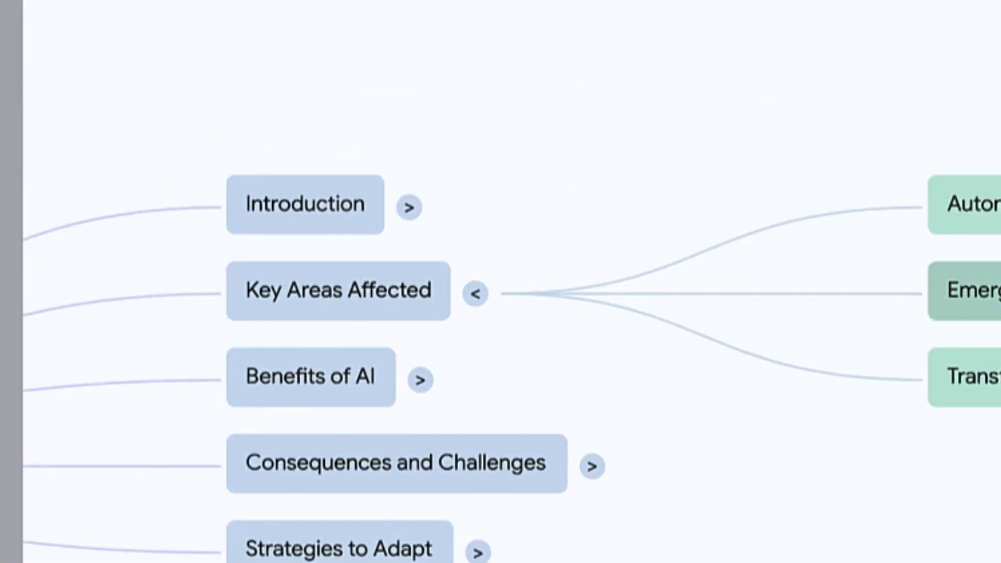
left_click(504, 377)
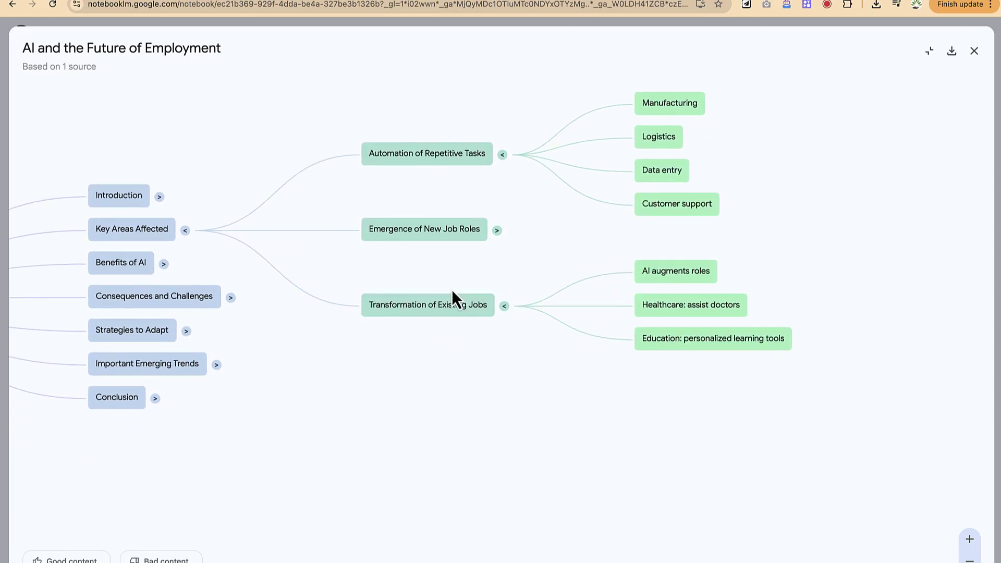
left_click(497, 231)
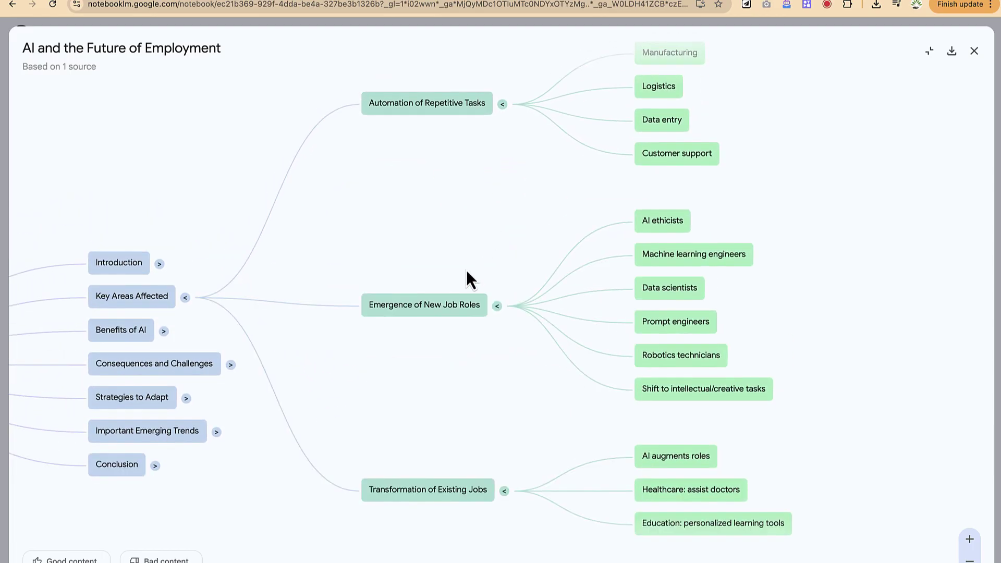
left_click(496, 306)
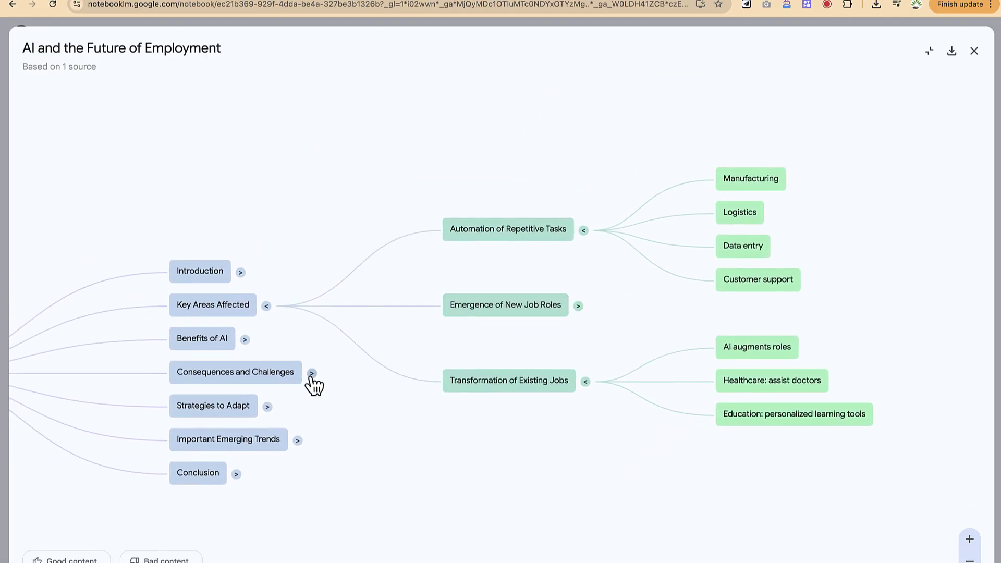
Toggle Consequences and Challenges, zoom out, and expand the Python map's Getting Started branch
left_click(312, 373)
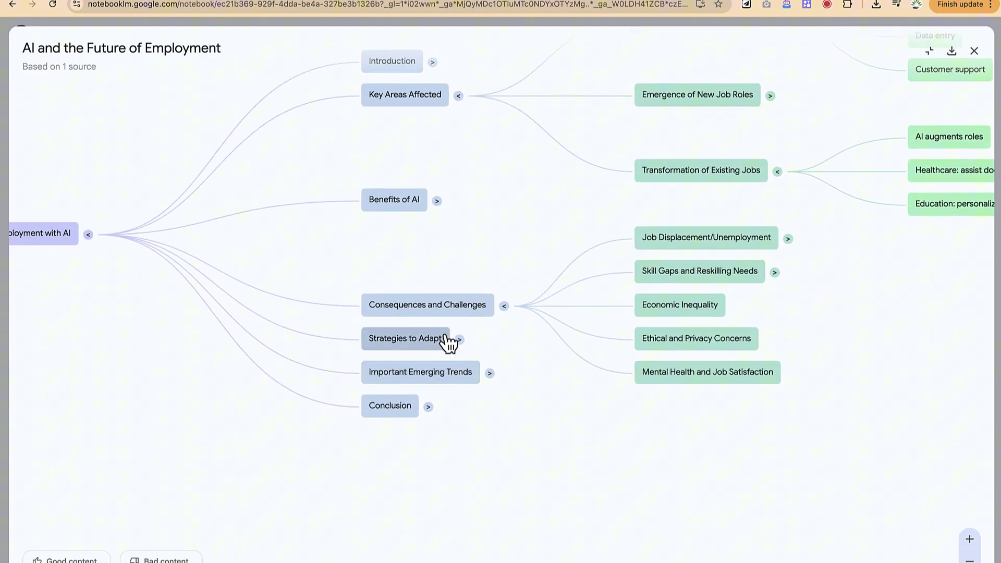
left_click(504, 307)
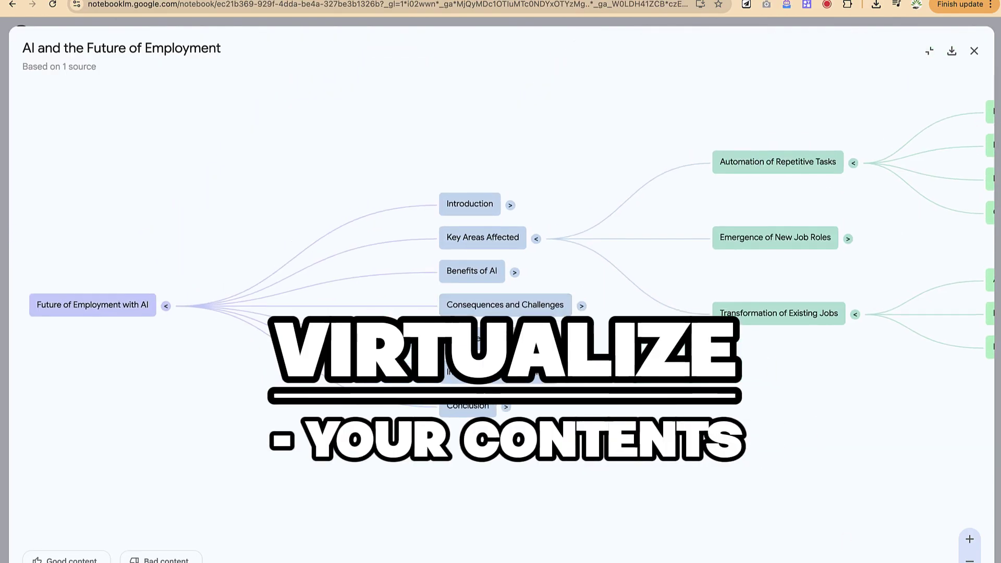
left_click(969, 560)
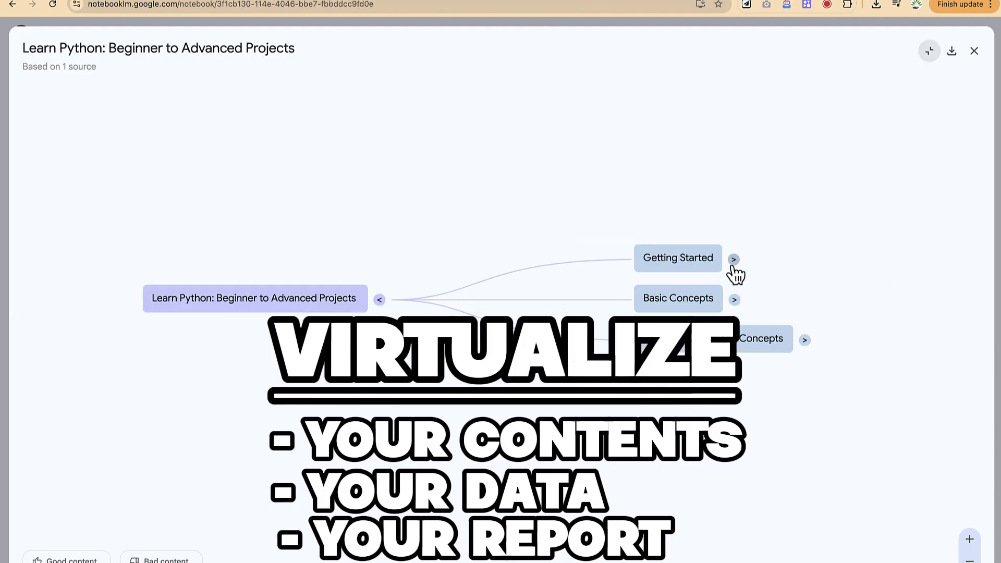
left_click(732, 261)
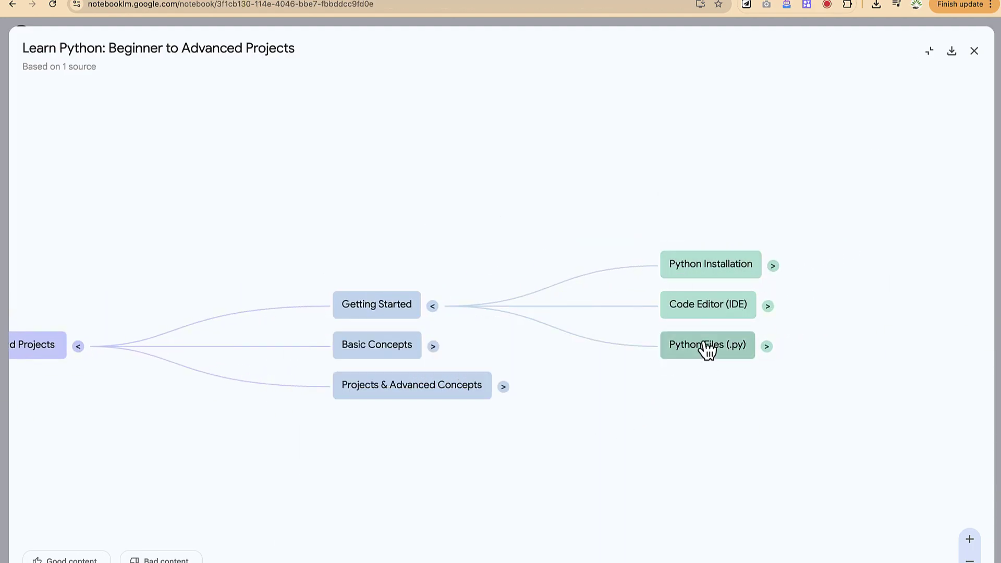
Expand Projects & Advanced Concepts, then download the Python mind map as a PNG and open it
left_click(503, 386)
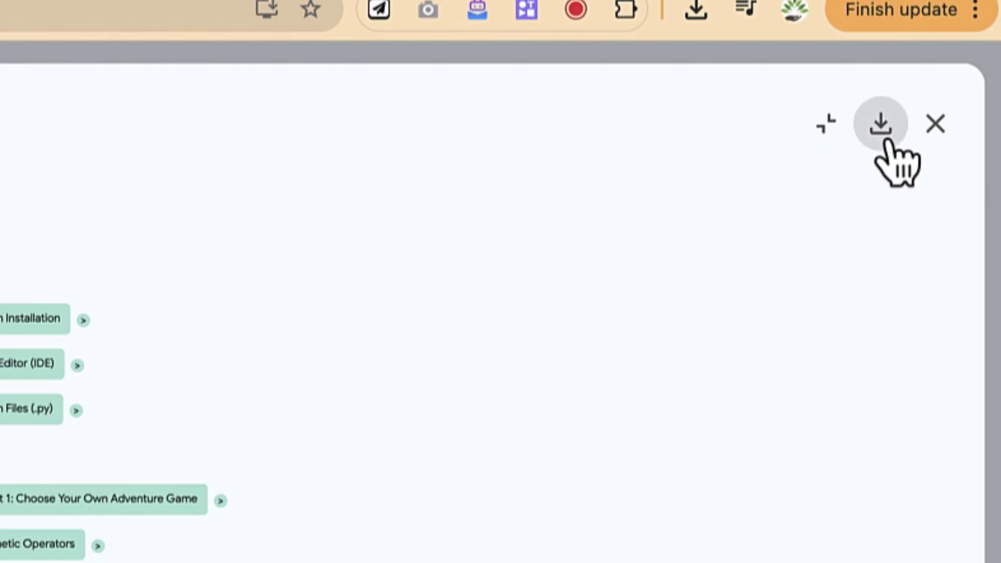
left_click(885, 141)
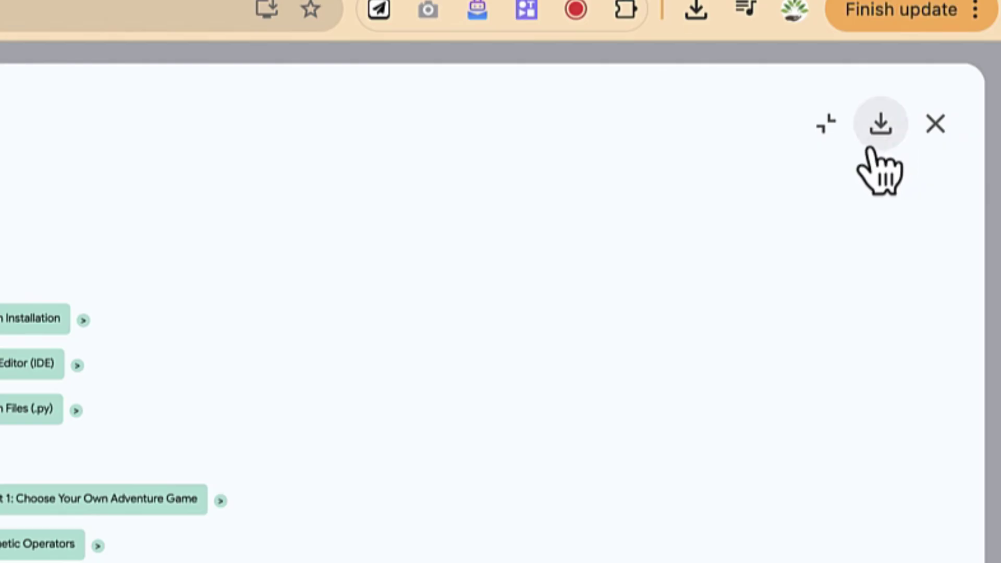
left_click(696, 9)
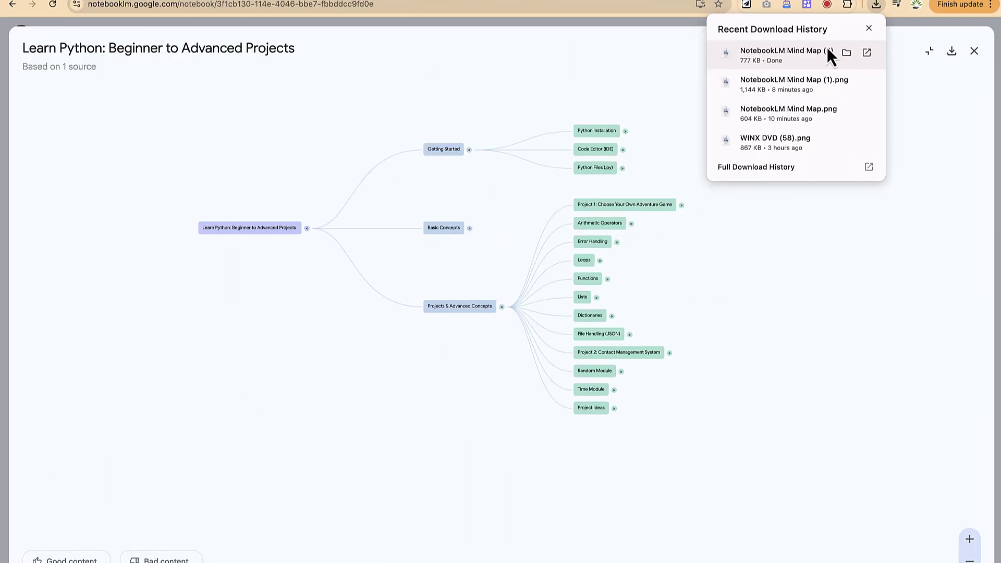
left_click(571, 126)
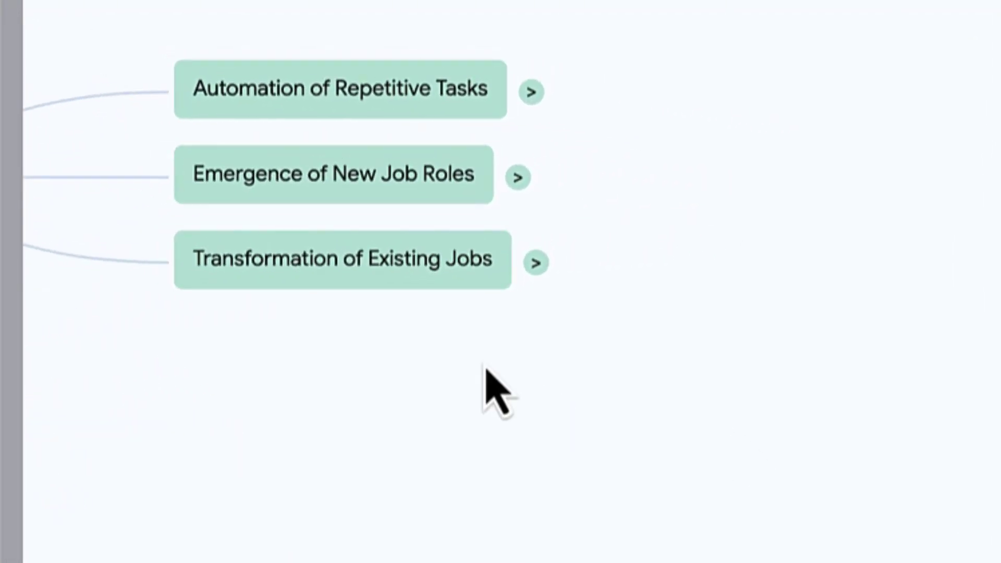
Expand Automation of Repetitive Tasks, Transformation of Existing Jobs and Emergence of New Job Roles, then open a new tab
left_click(533, 90)
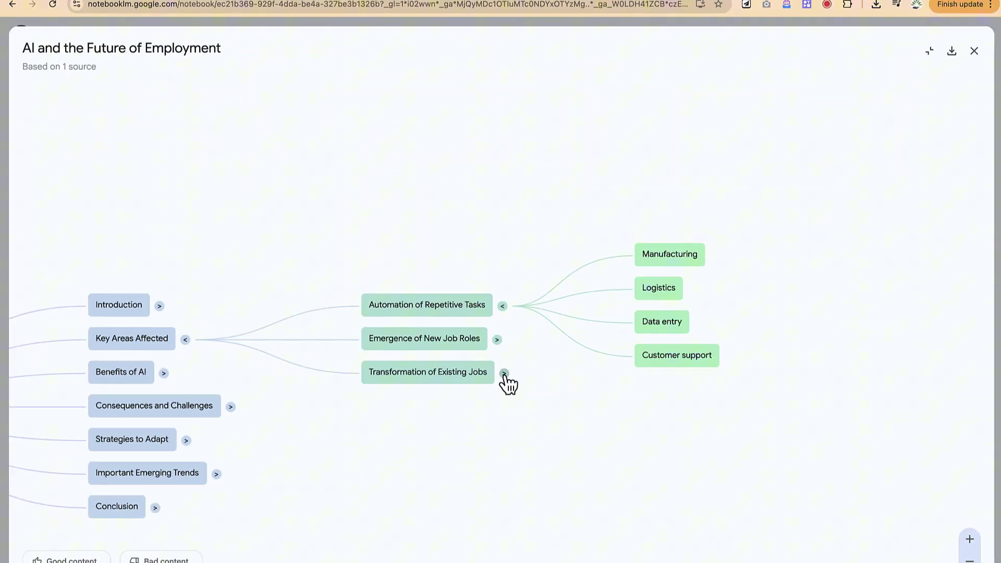
left_click(842, 303)
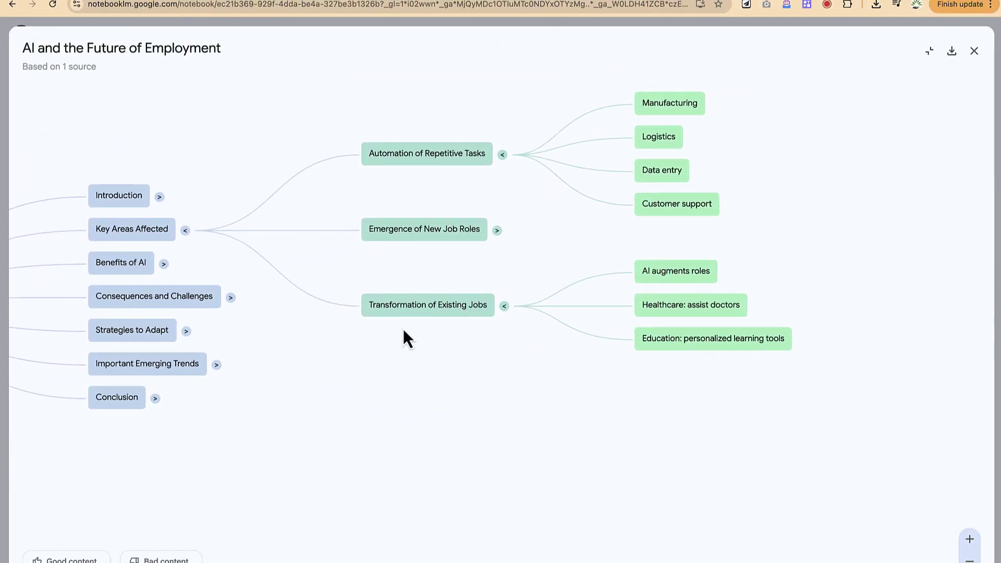
left_click(497, 231)
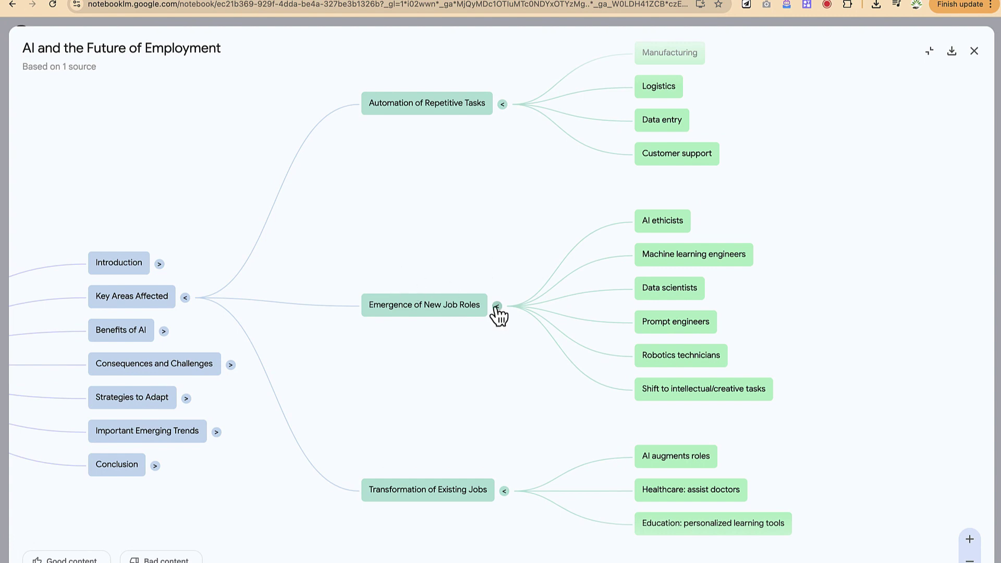
key("super+t")
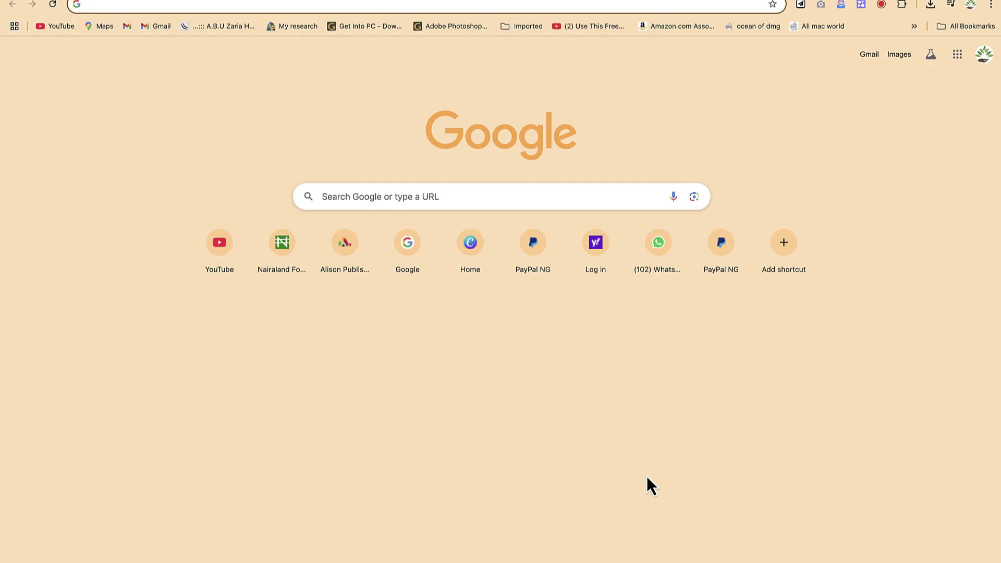
Search Google for 'notebook lm' and open the NotebookLM site from the results
type("no")
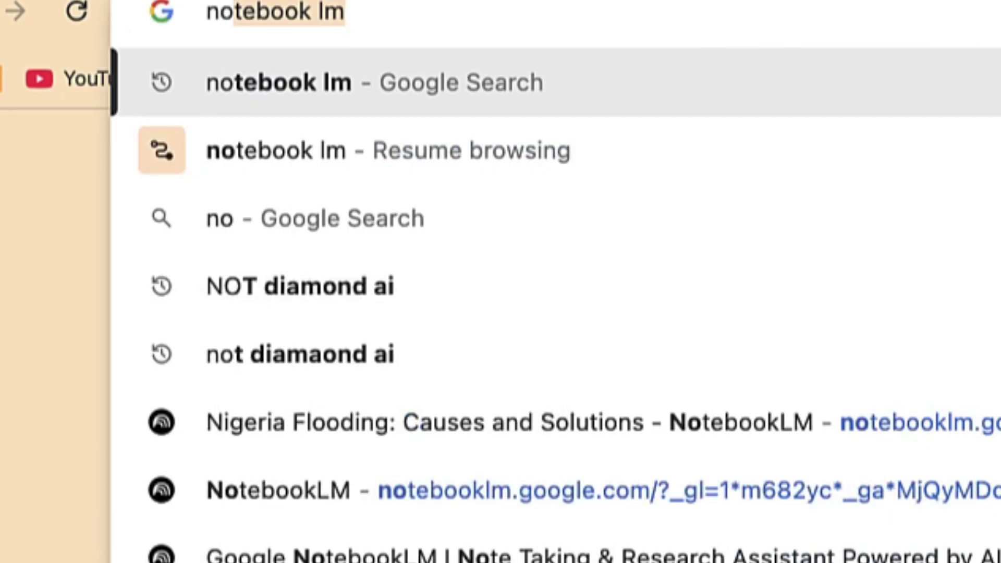
key("Return")
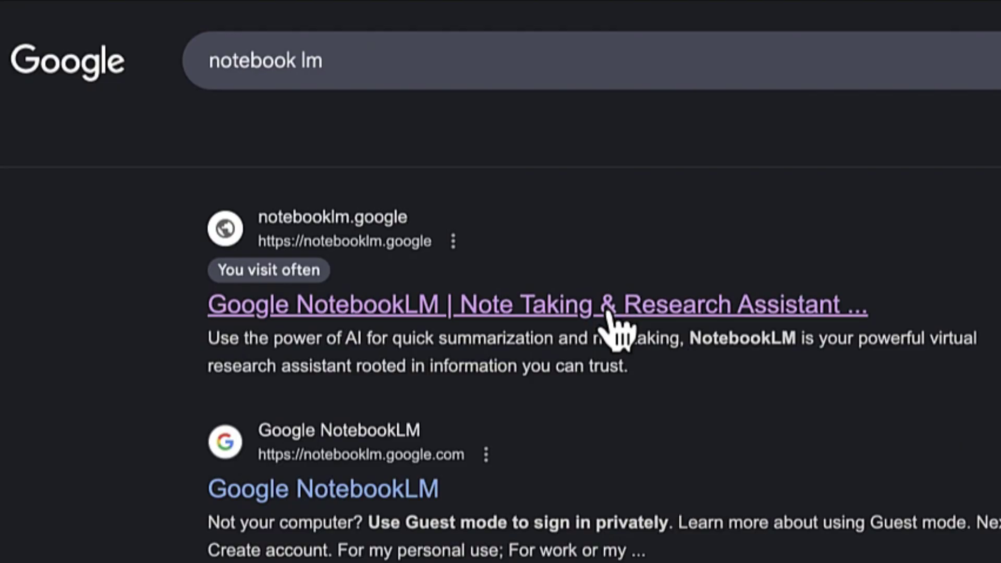
left_click(610, 313)
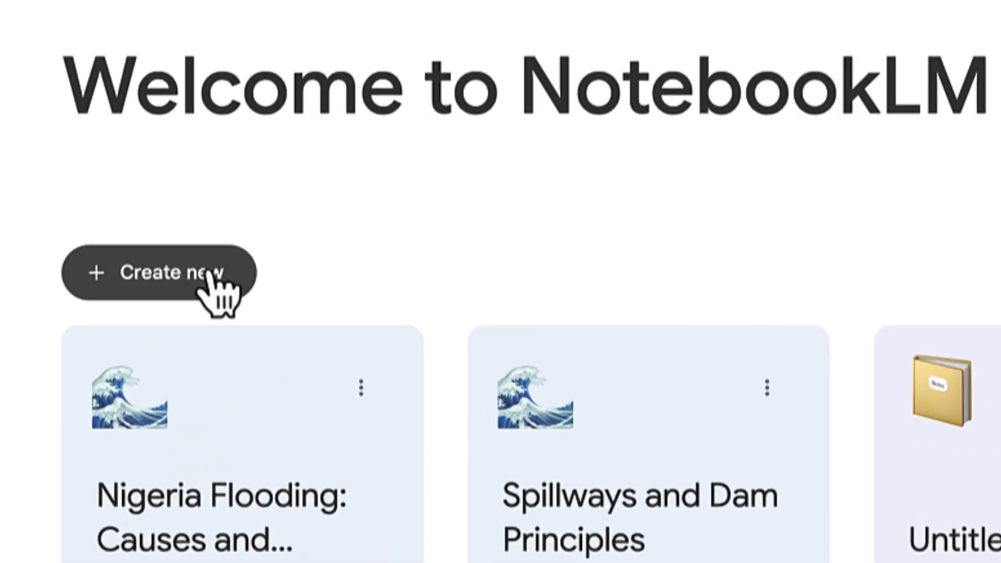
Create a new notebook from the NotebookLM home page
left_click(163, 192)
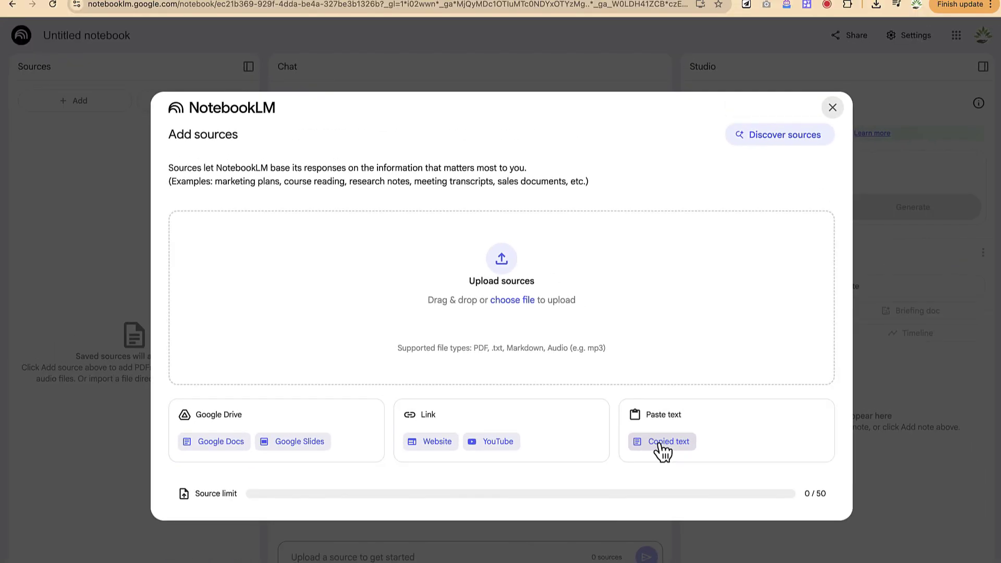
Paste the copied Future of Employment article as a Copied text source and insert it
left_click(660, 444)
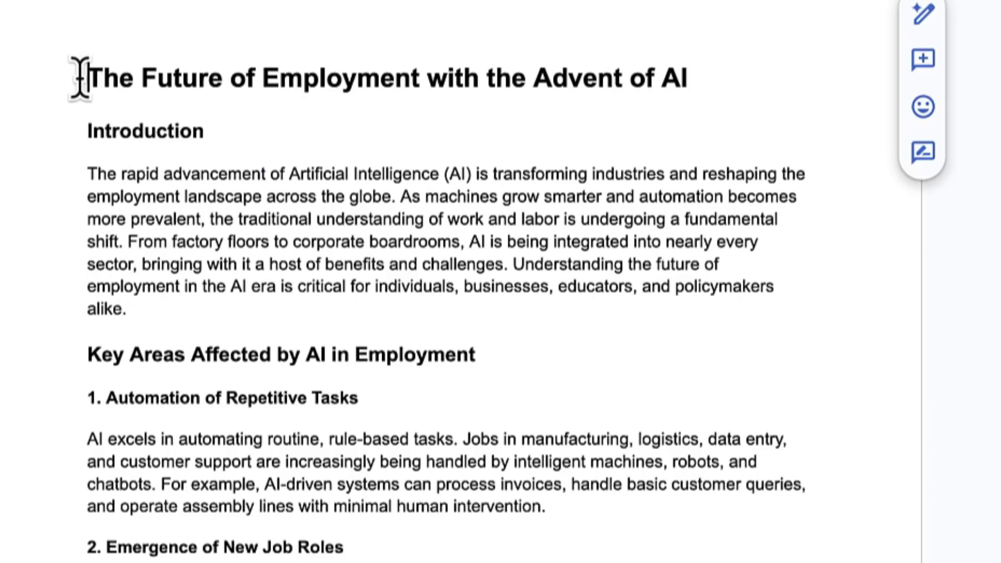
key("ctrl+a")
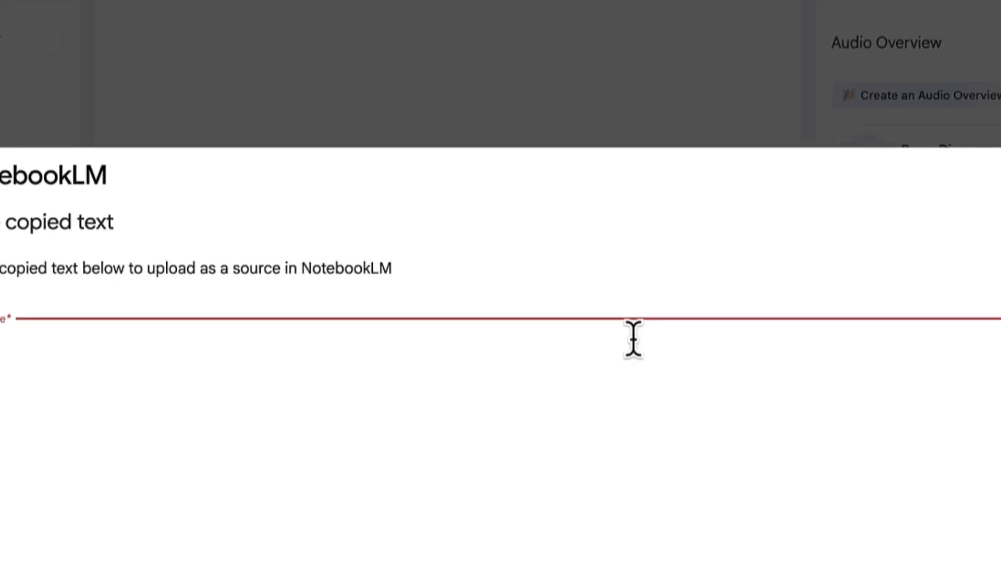
key("ctrl+v")
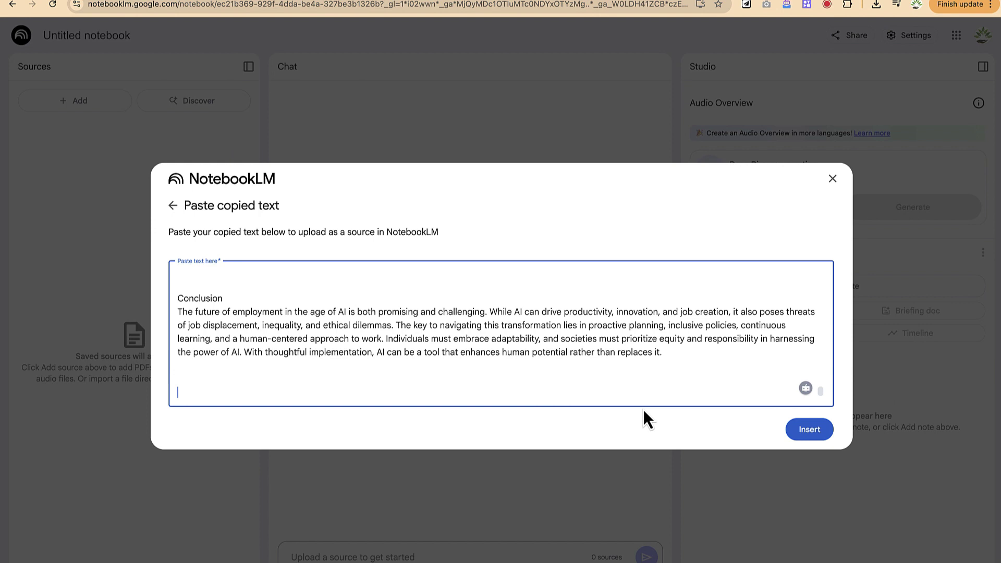
left_click(807, 428)
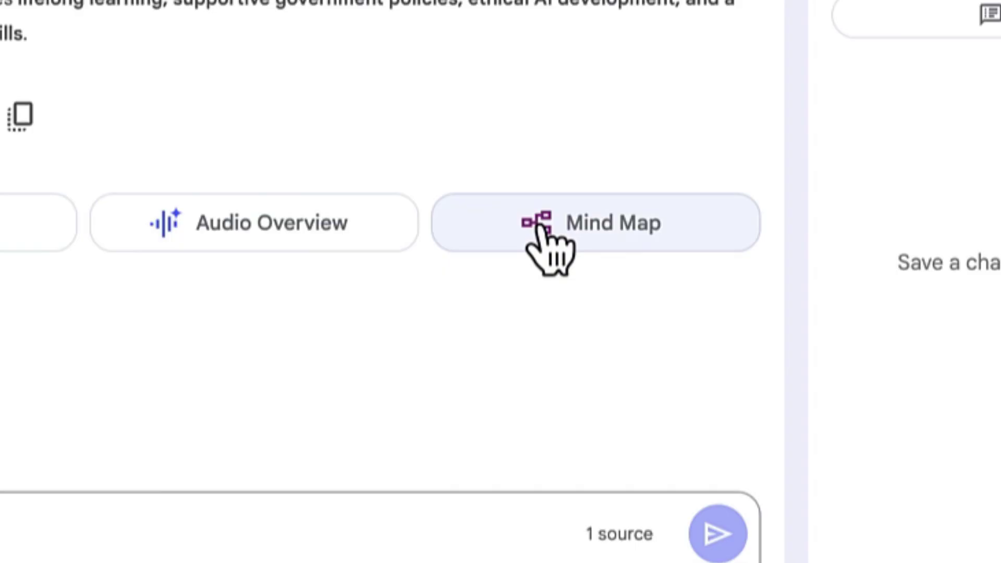
Generate the 'AI and the Future of Employment' mind map from the Studio panel
left_click(540, 225)
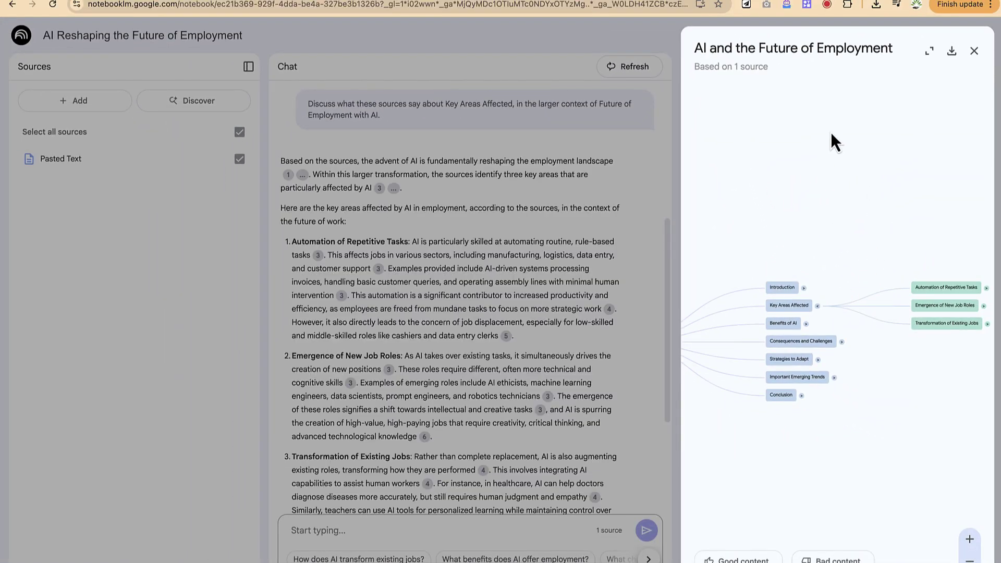
Enlarge and zoom the employment map, expanding then collapsing Emergence of New Job Roles and Consequences and Challenges
left_click(929, 51)
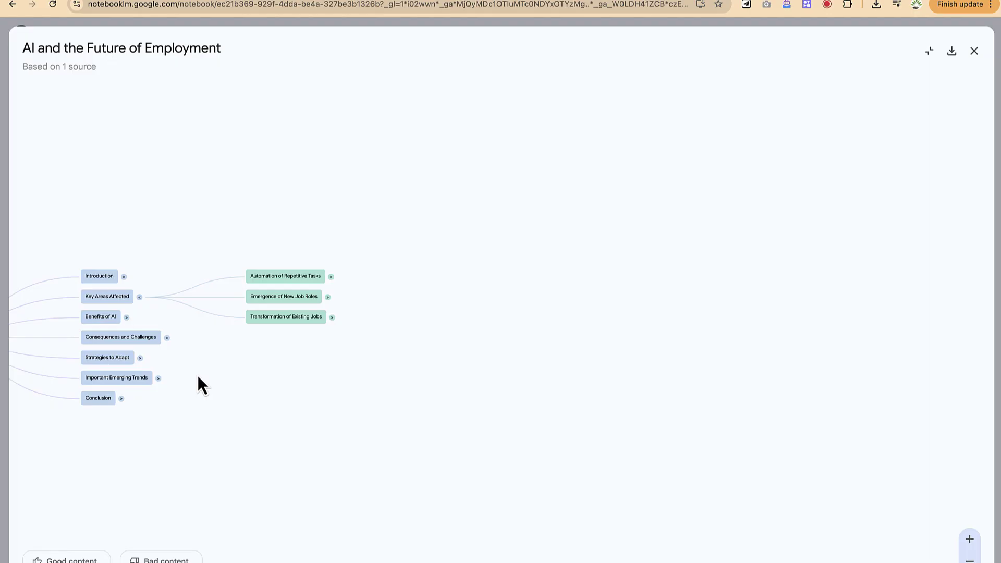
left_click(971, 540)
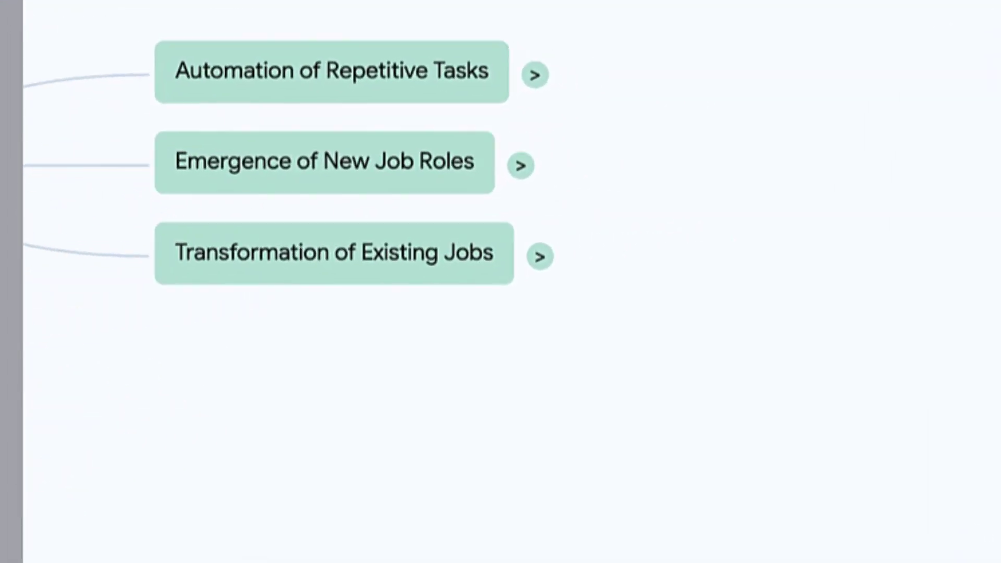
scroll(484, 366, "down", 1)
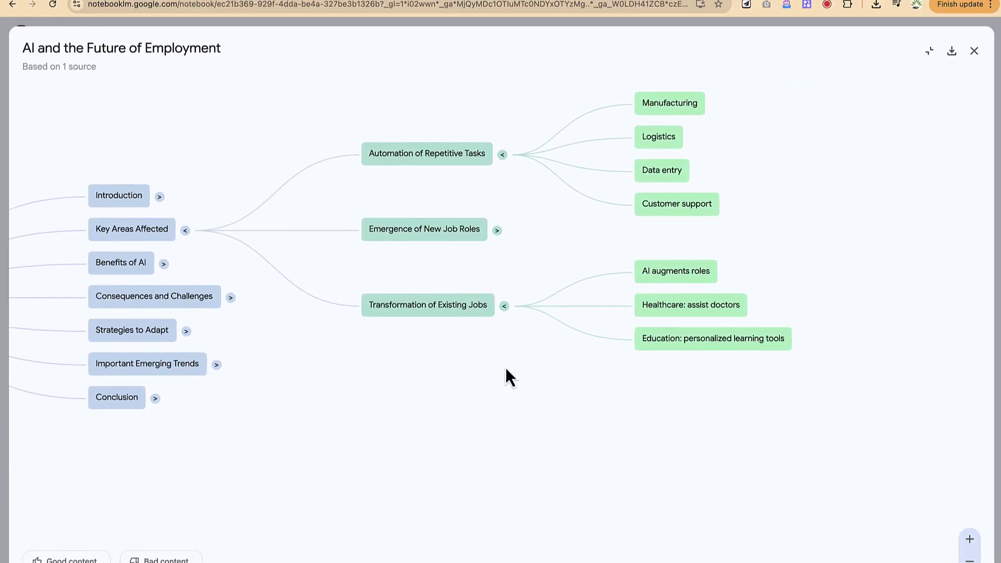
left_click(498, 231)
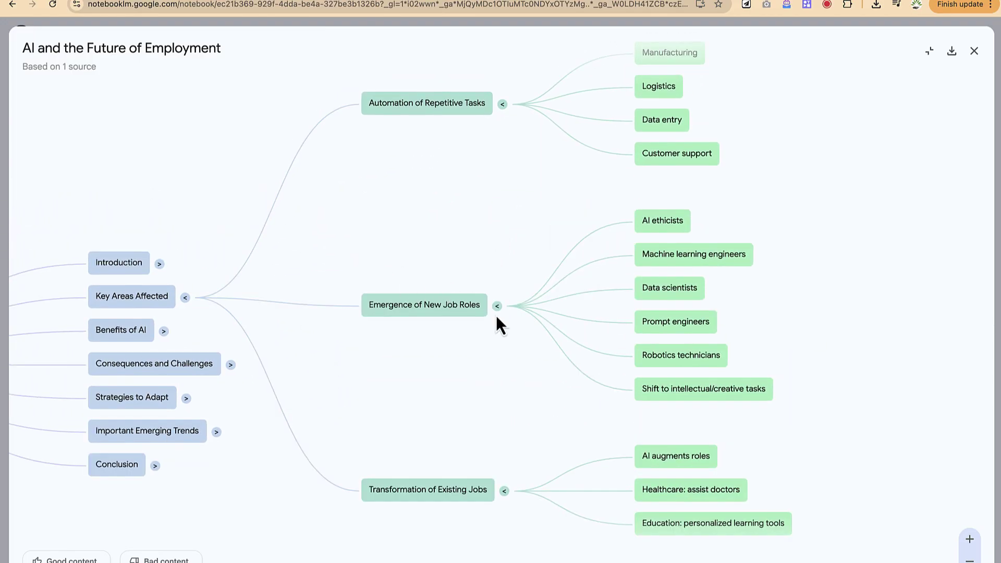
left_click(497, 307)
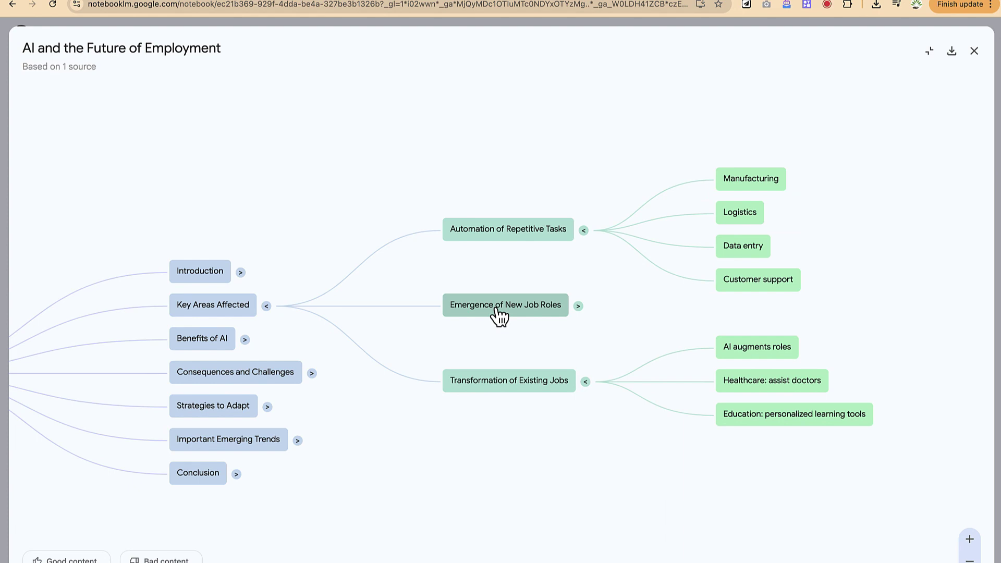
left_click(312, 374)
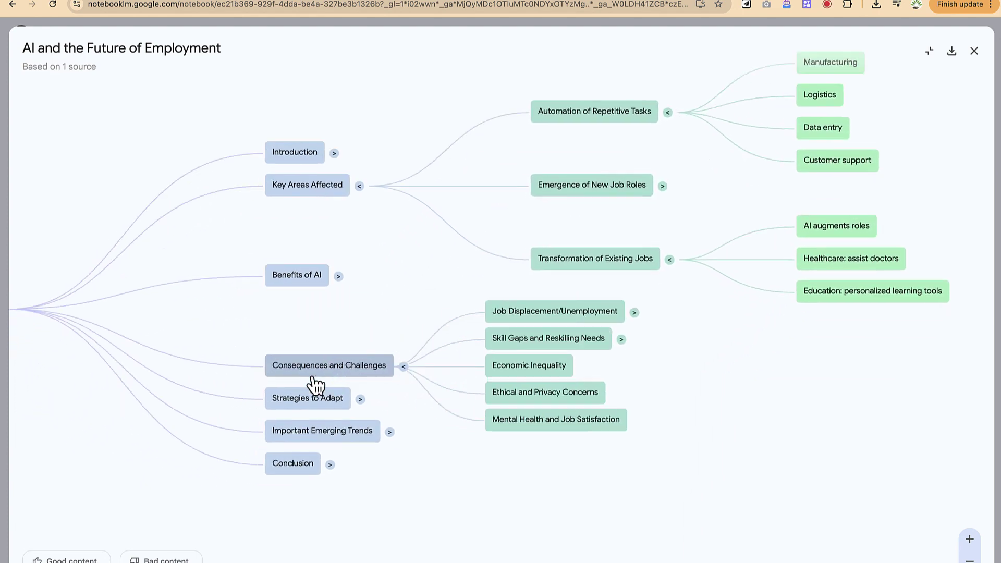
left_click(503, 305)
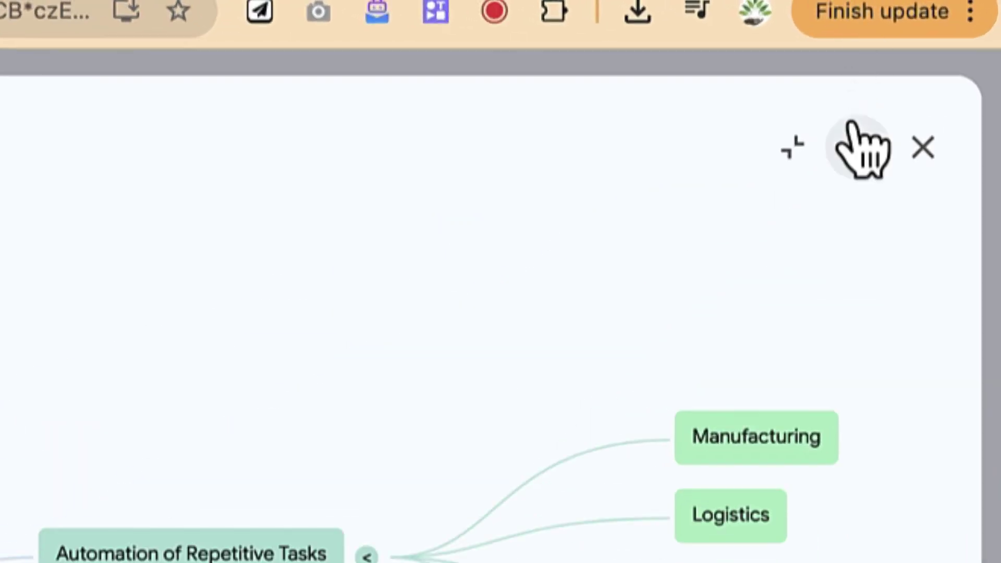
Download the employment mind map as NotebookLM Mind Map.png and open the image
left_click(859, 156)
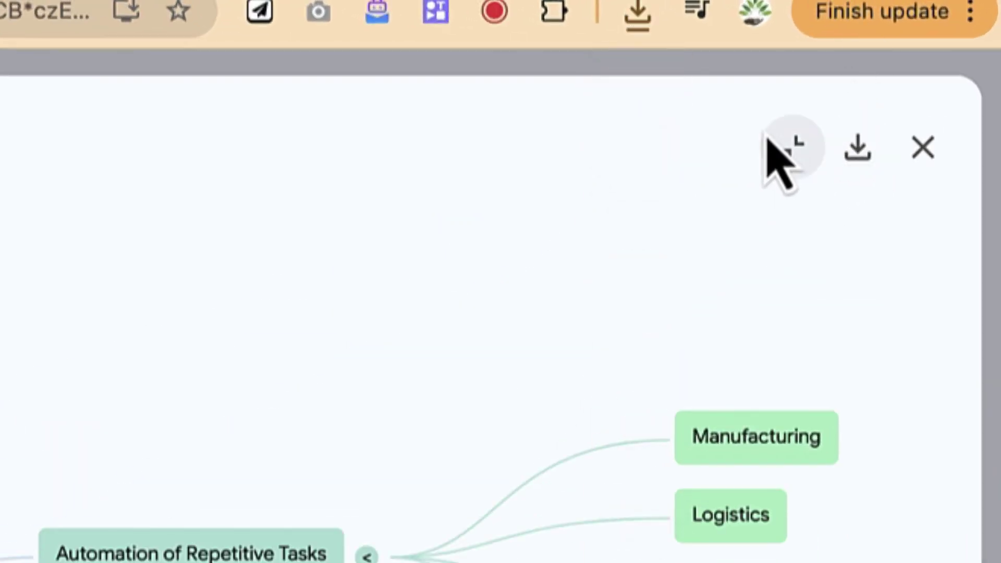
left_click(640, 21)
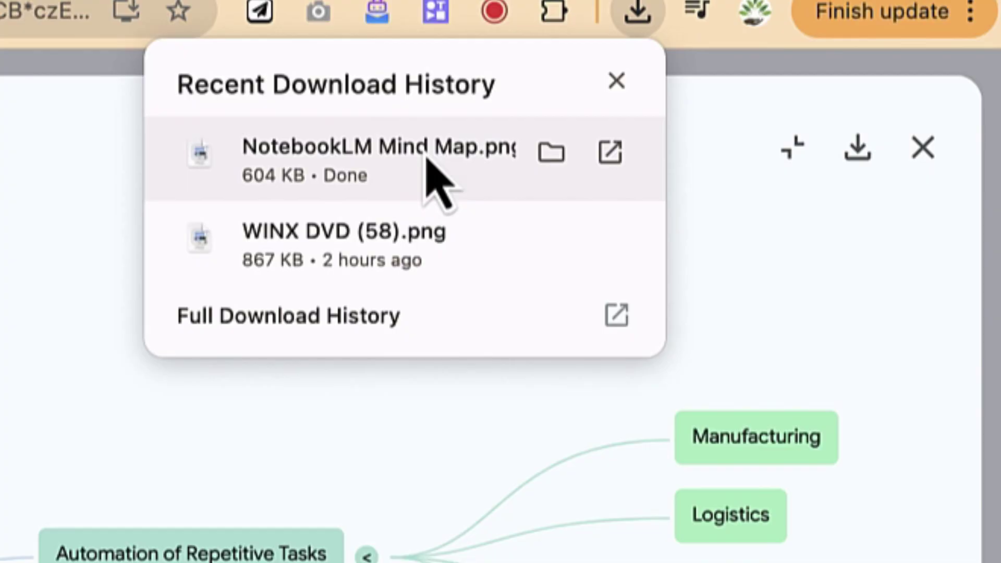
left_click(427, 159)
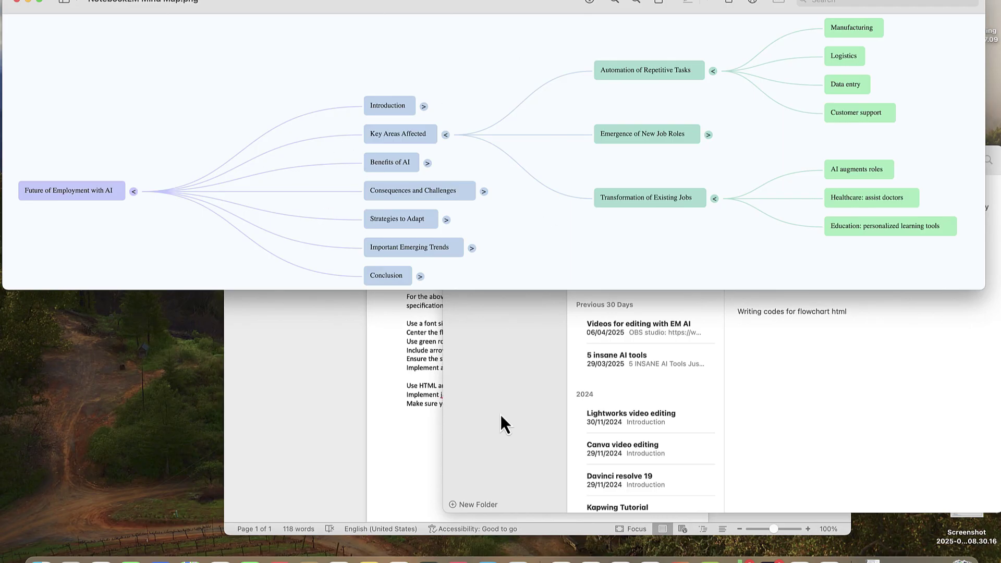
Return to the mind map and expand the Conclusion branch into its seven points
left_click(651, 559)
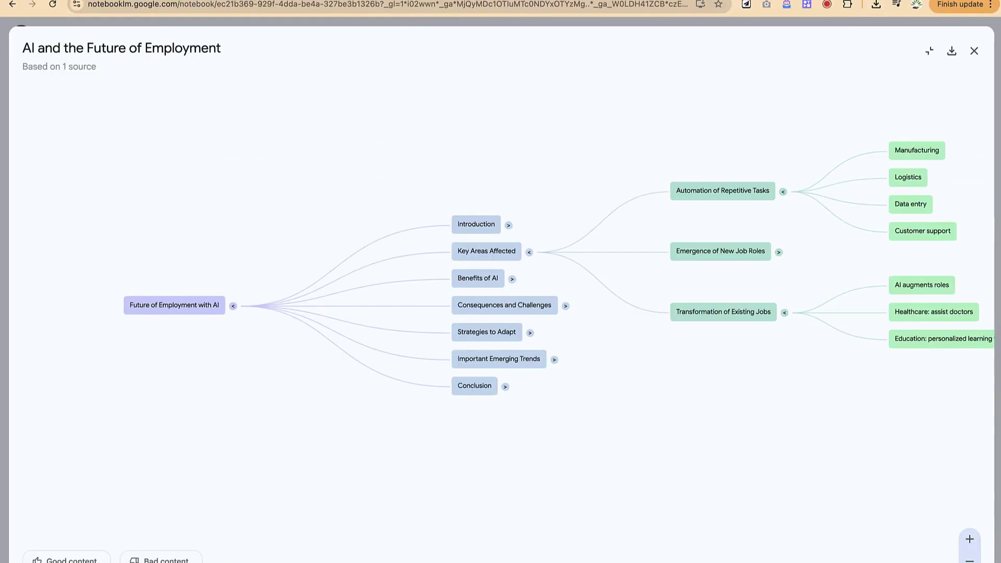
scroll(604, 352, "up", 1)
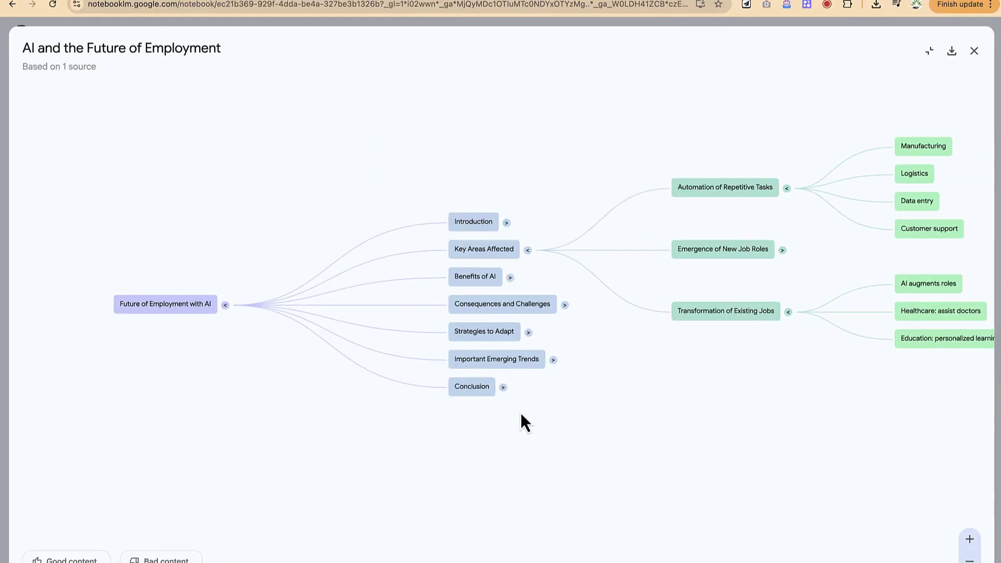
left_click(504, 388)
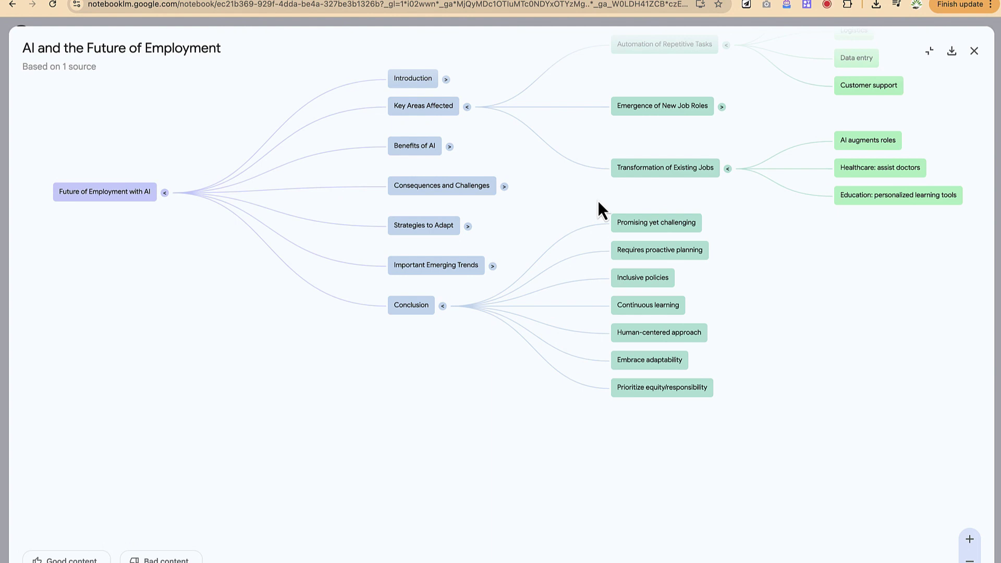
Close the employment mind map, create a new empty notebook, and switch to the Harvard public speaking article
scroll(677, 342, "up", 1)
scroll(677, 342, "down", 2)
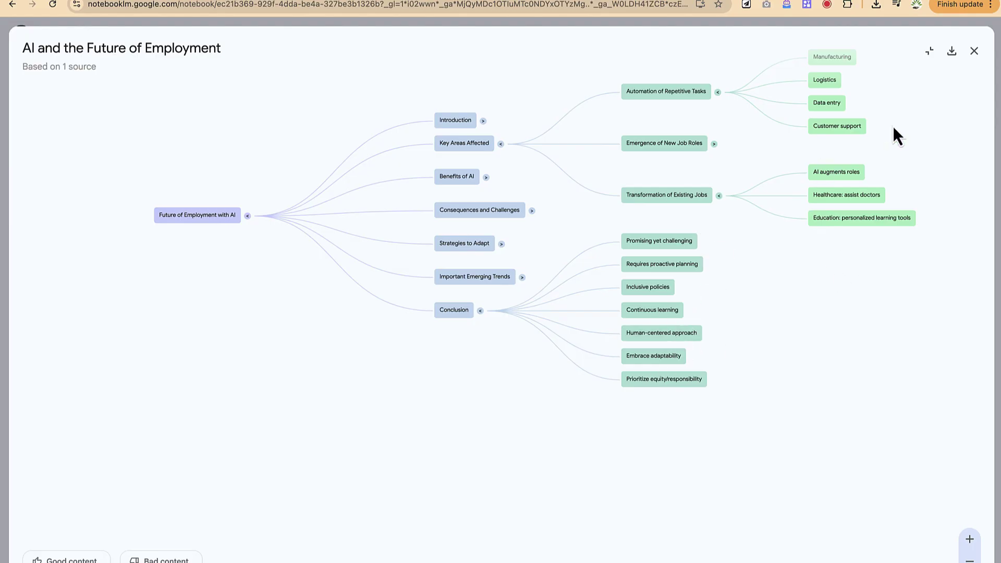
left_click(973, 53)
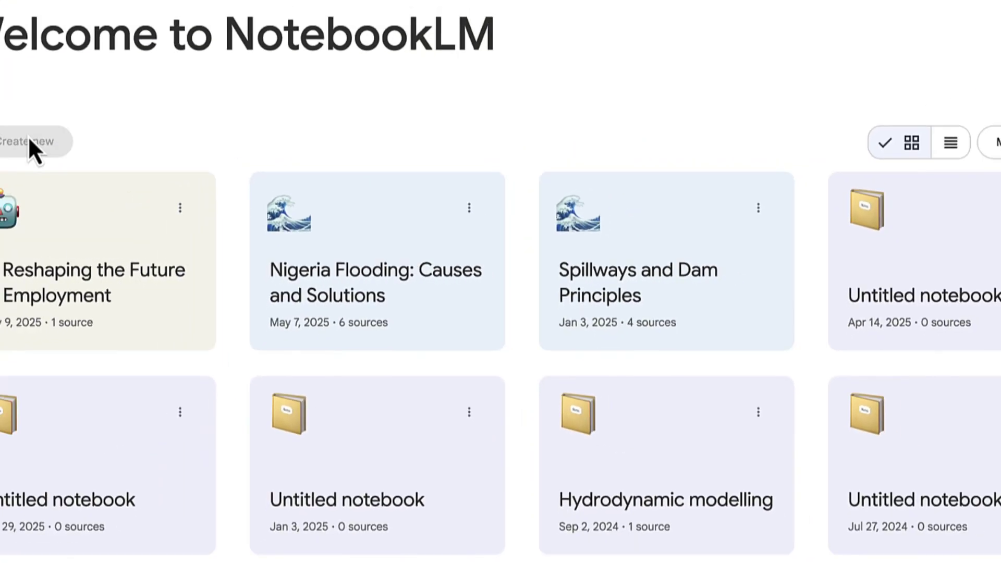
left_click(28, 140)
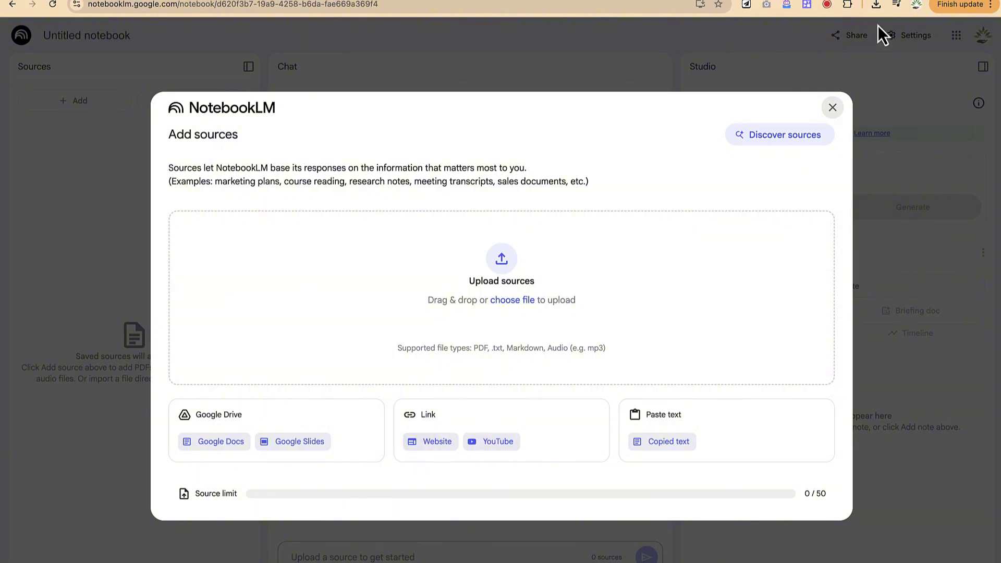
left_click(877, 1)
scroll(535, 285, "up", 8)
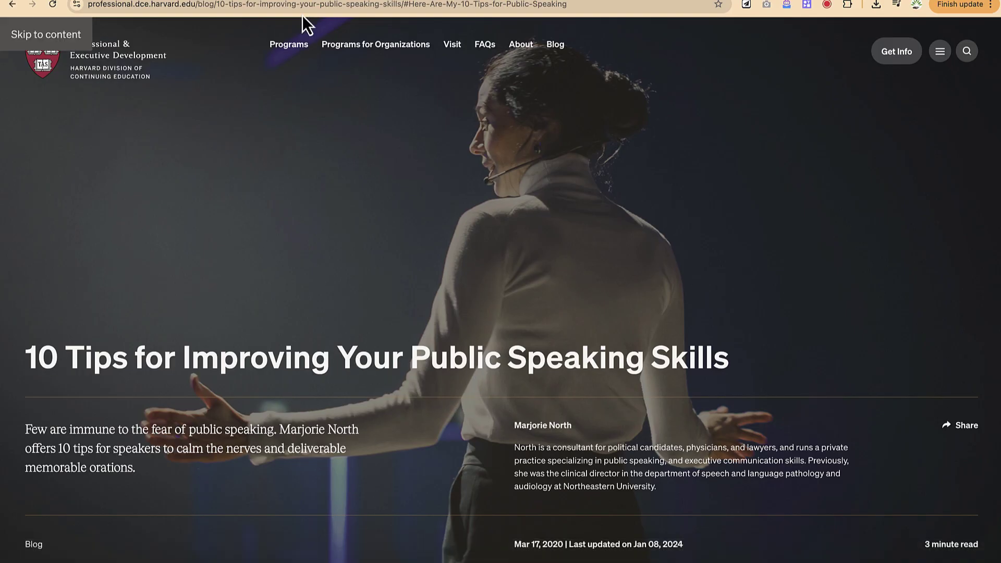
scroll(950, 425, "down", 15)
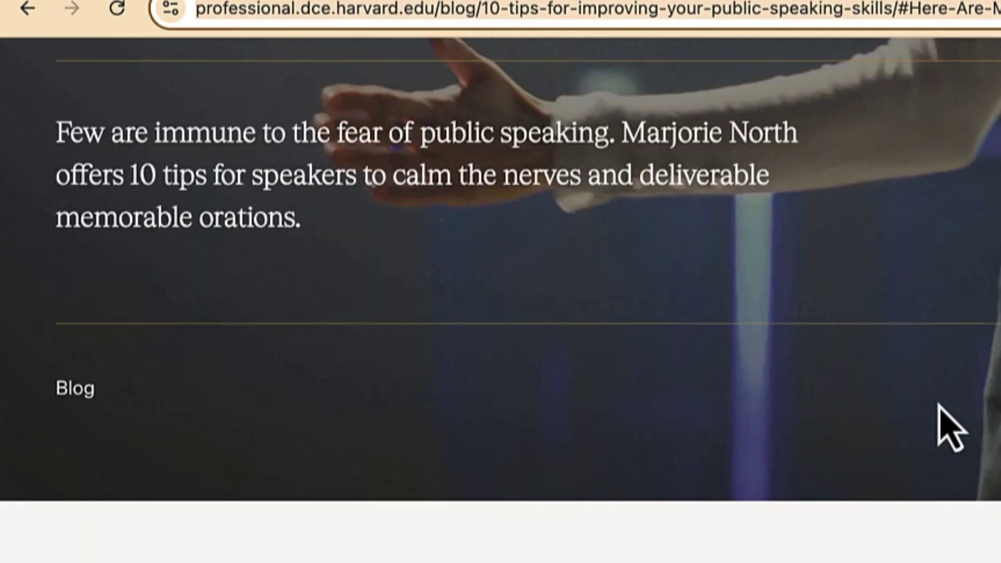
scroll(422, 183, "down", 15)
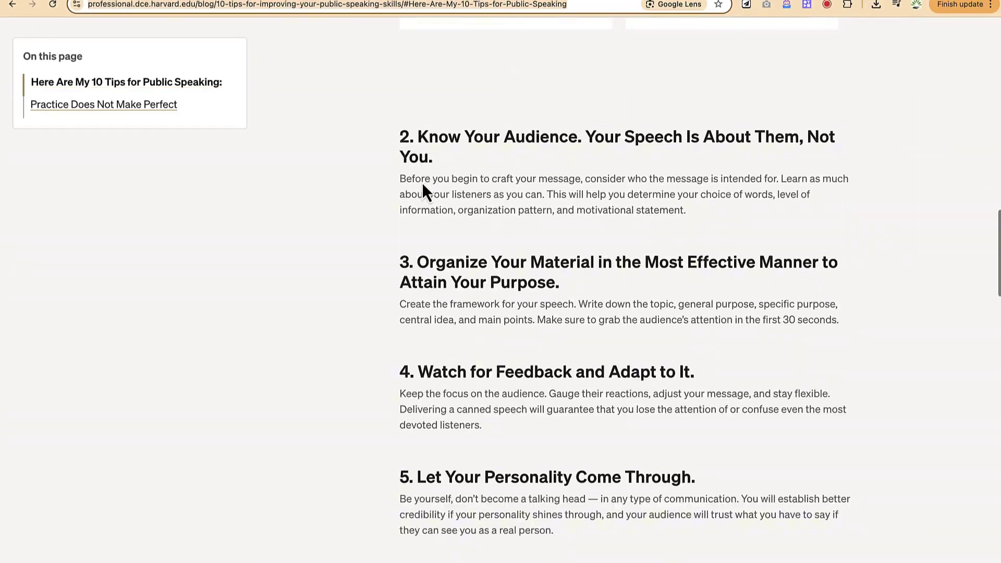
scroll(422, 183, "down", 20)
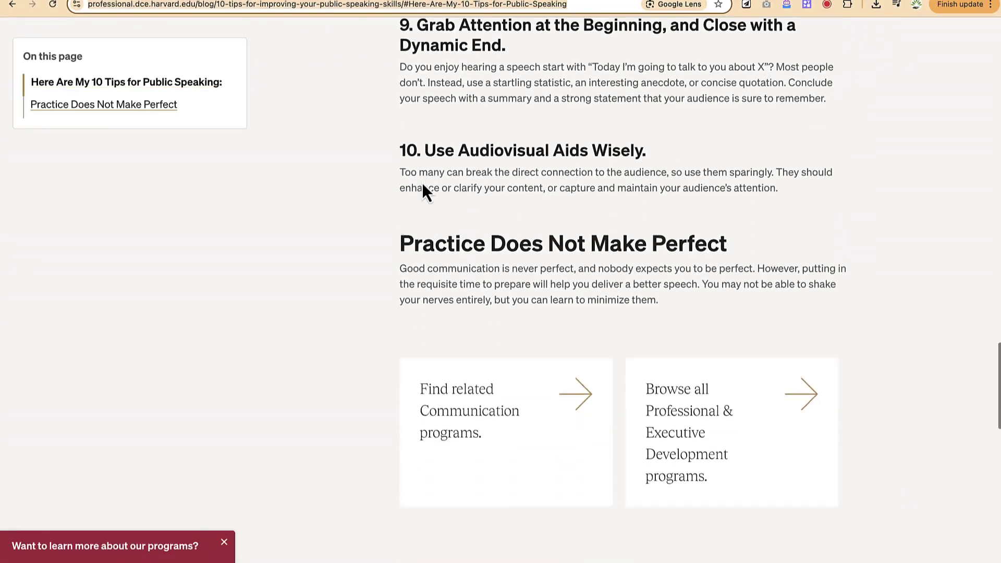
scroll(425, 191, "up", 20)
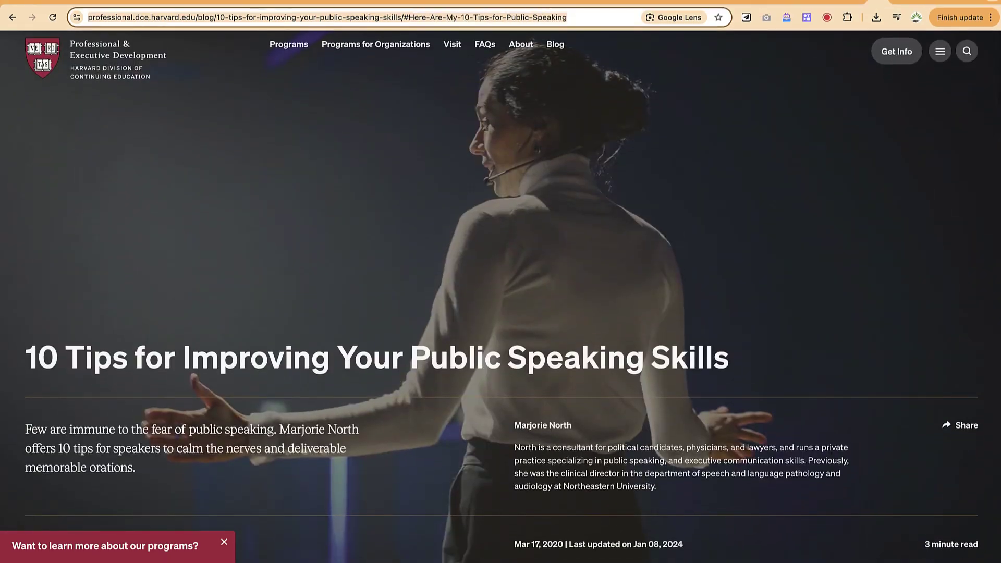
Add the Harvard public speaking article's URL as a Website source and generate its mind map
left_click(910, 3)
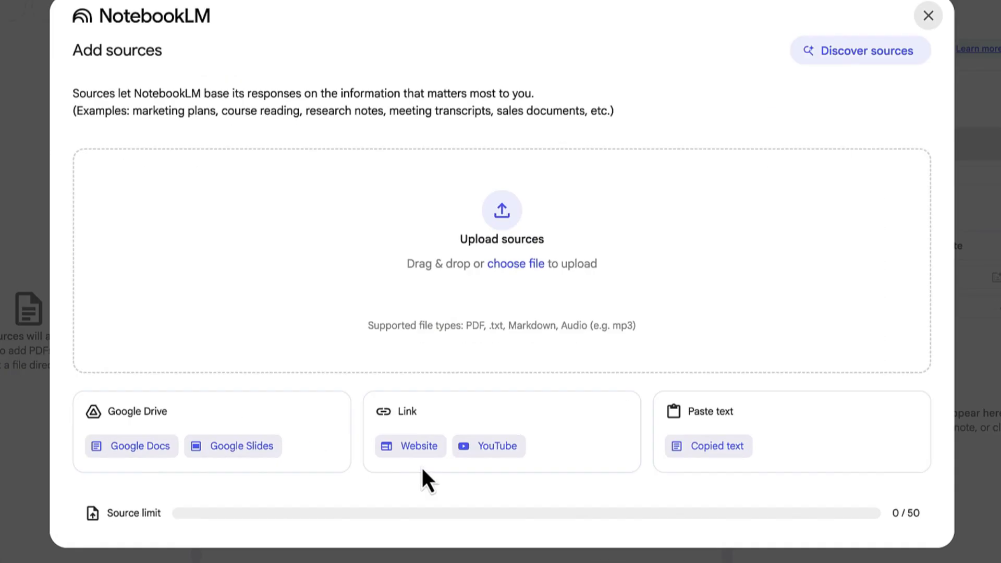
left_click(418, 451)
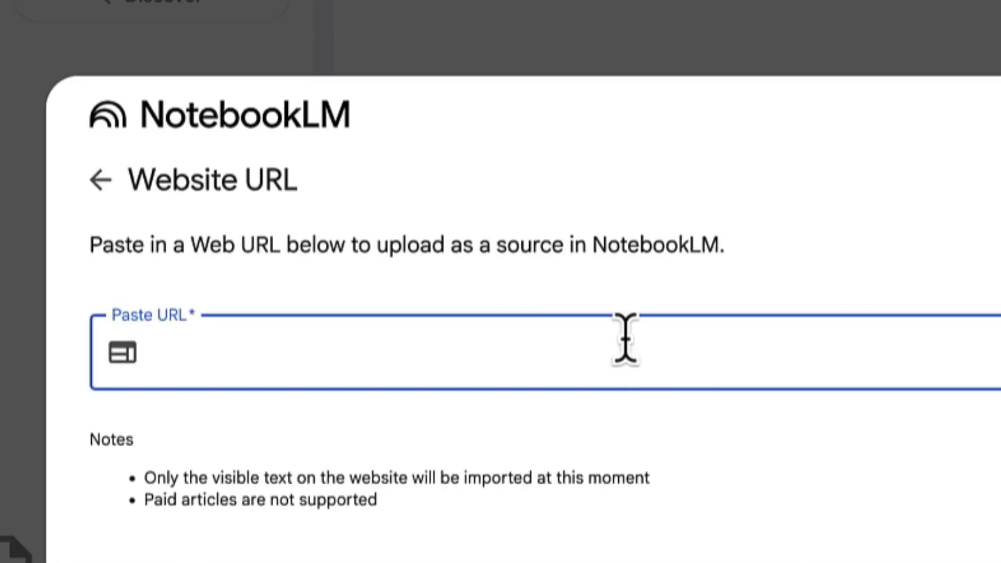
type("https://professional.dce.harvard.edu/blog/10-tips-for-improving-your-public-speaking-skills/#Here-Are-My-10-Tips-for-Public-Speaking")
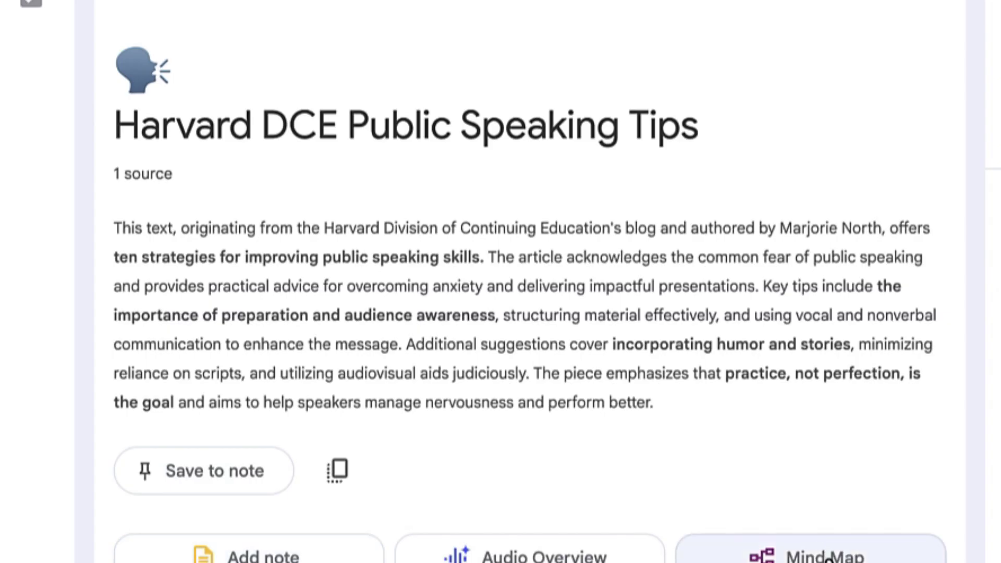
left_click(769, 556)
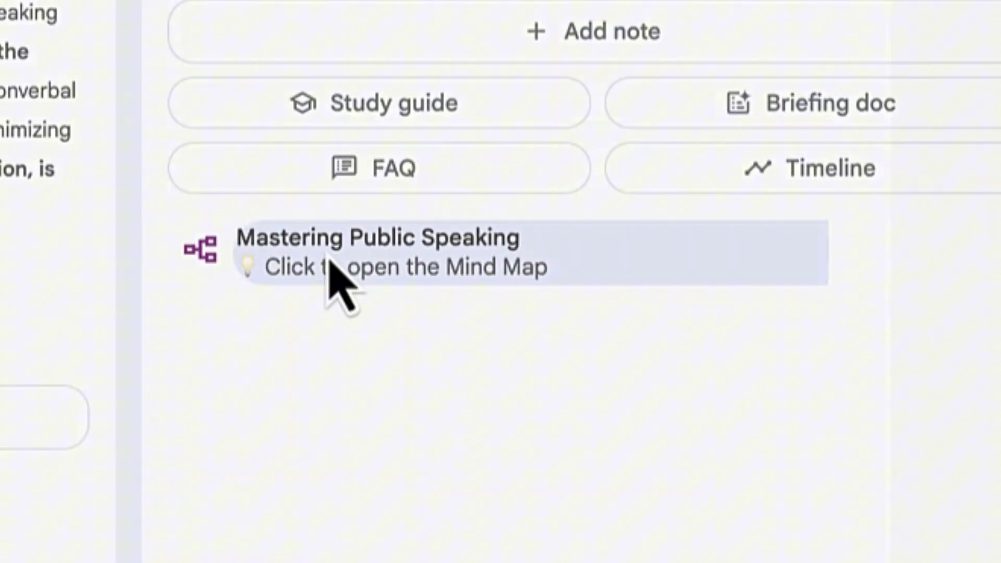
Open the Mastering Public Speaking mind map full-window and ask the chat about 'Don't Read, Use Outline'
left_click(328, 273)
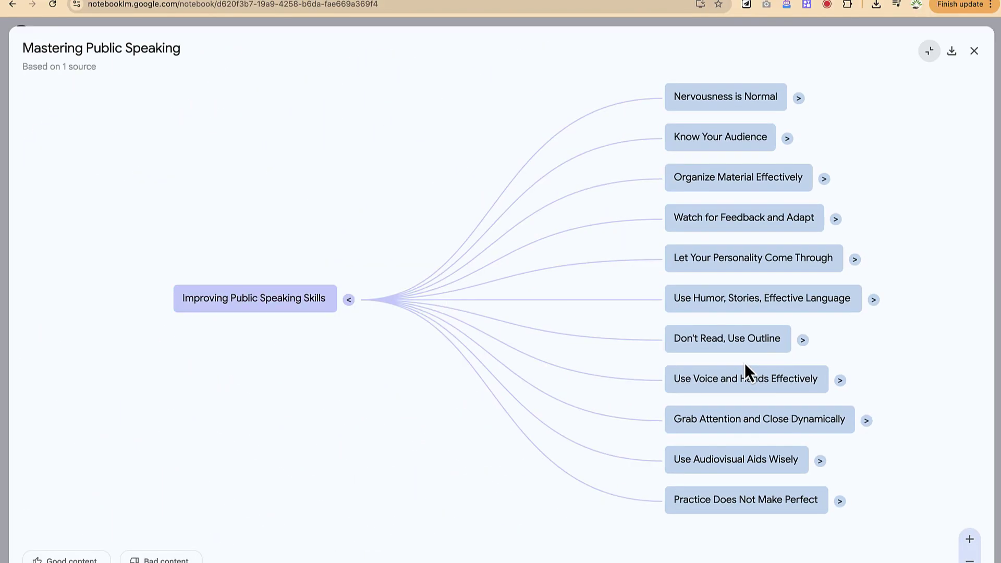
left_click(716, 337)
left_click(930, 51)
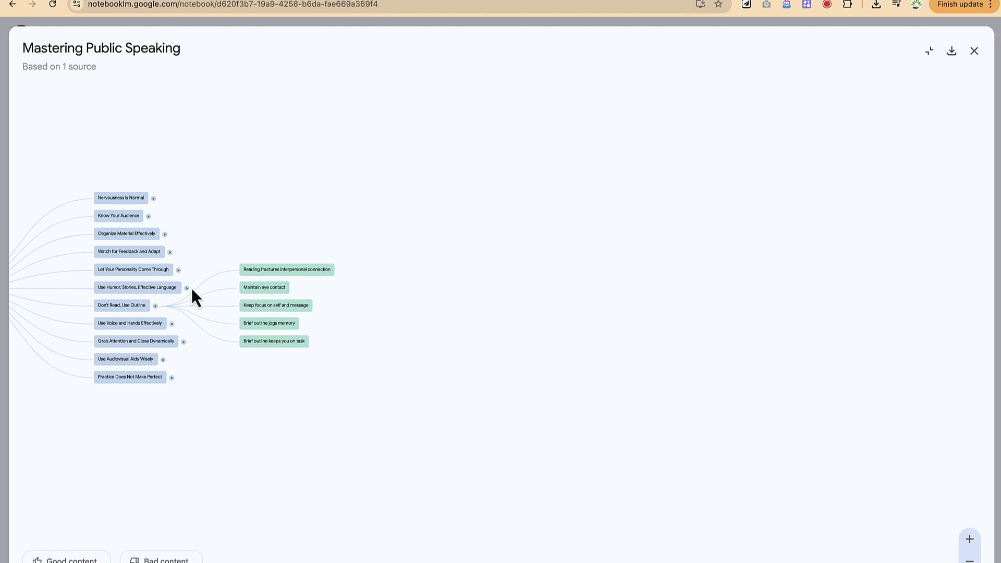
Expand Let Your Personality Come Through and Know Your Audience, then download the map and close it
left_click(178, 270)
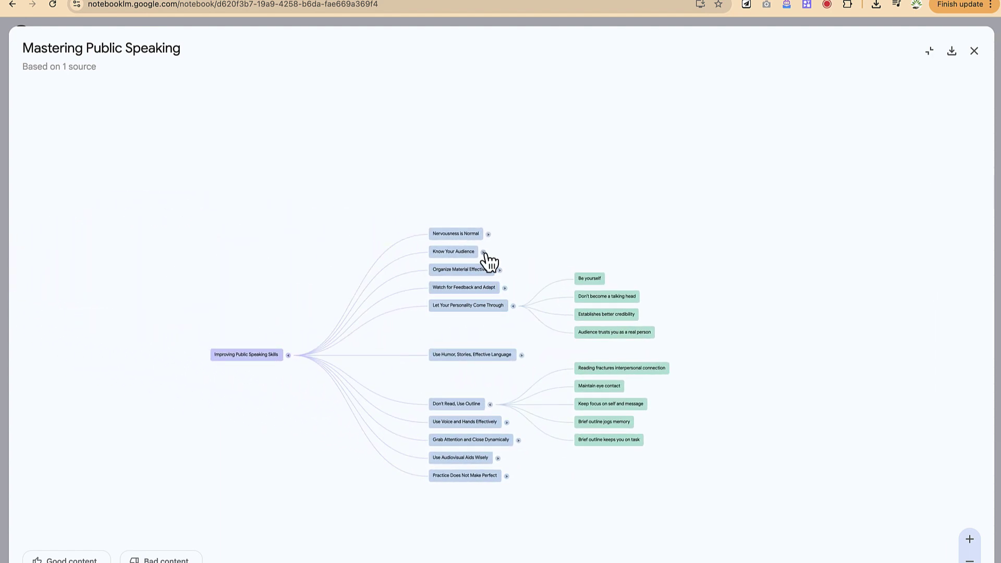
left_click(484, 253)
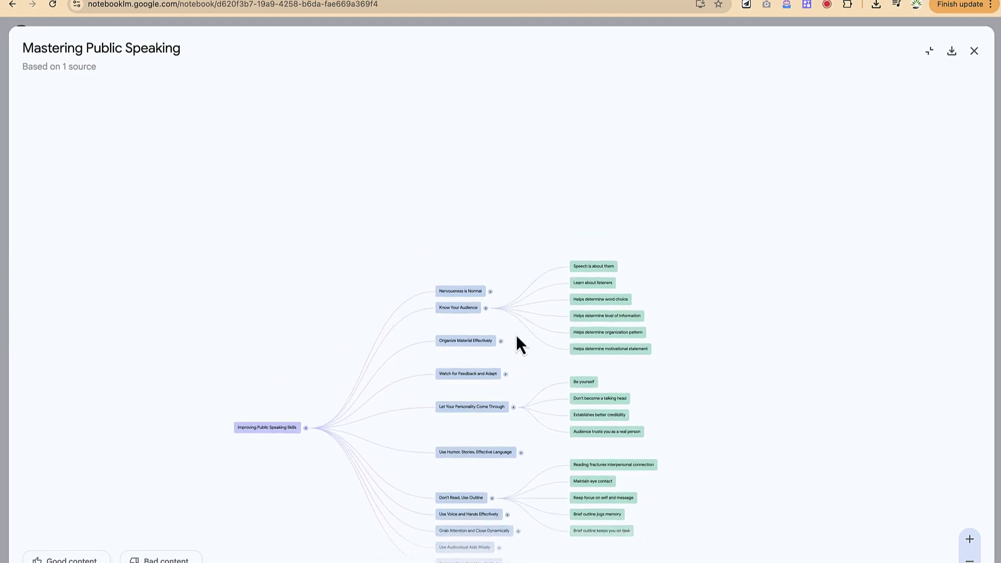
scroll(517, 336, "up", 3)
left_click_drag(531, 189, 518, 60)
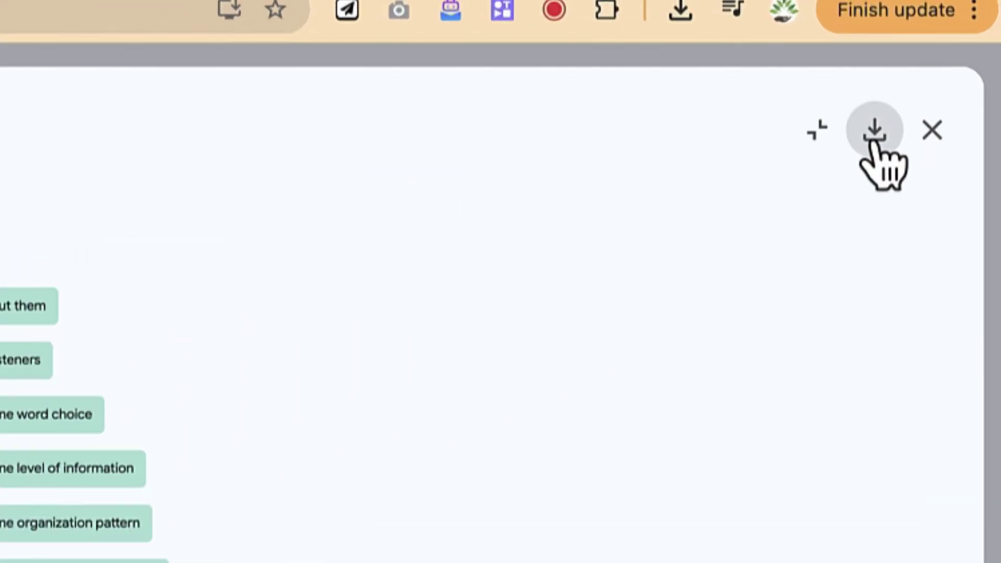
left_click(873, 142)
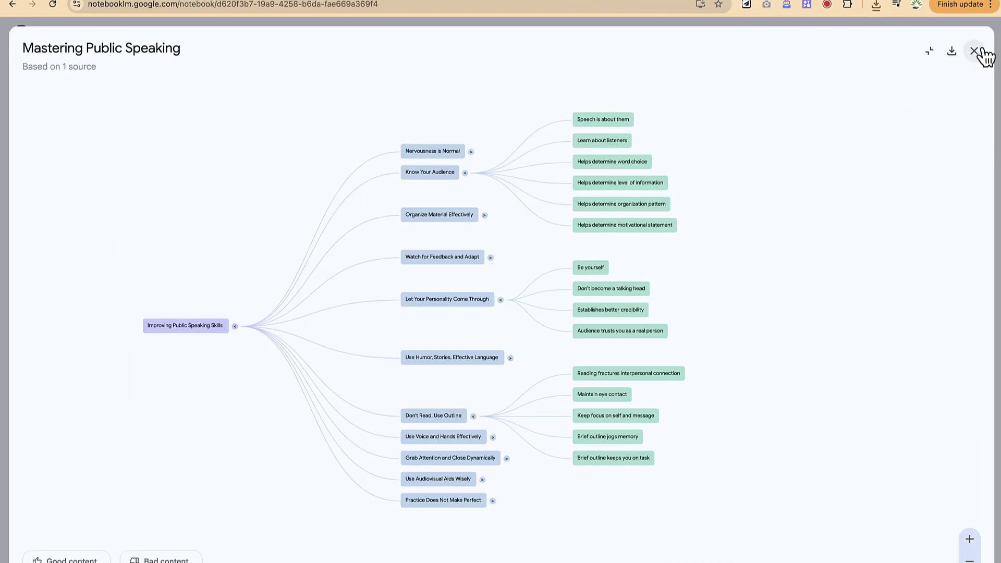
left_click(975, 52)
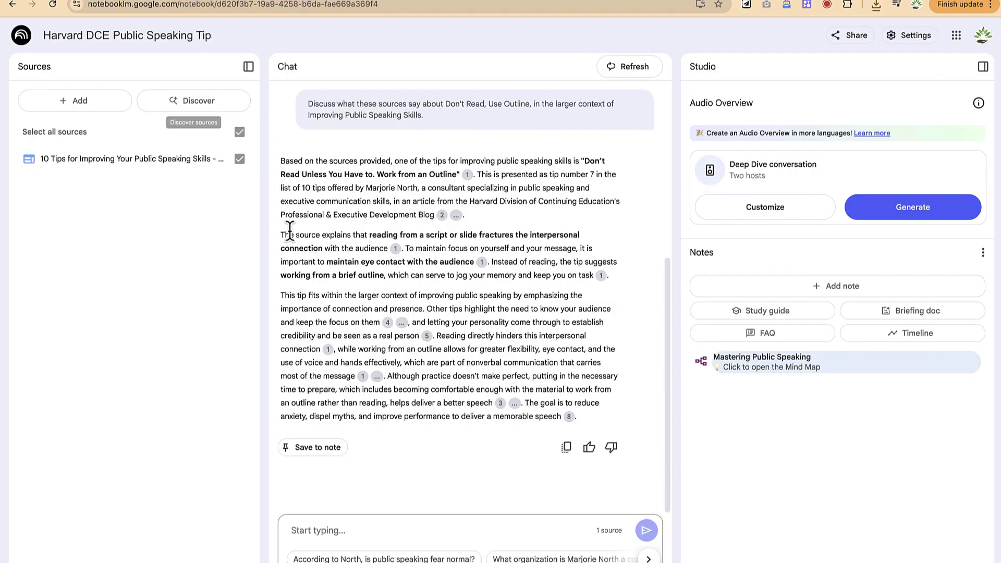
Create a new untitled notebook from the home page and select the Python Full Course video's URL
left_click(23, 41)
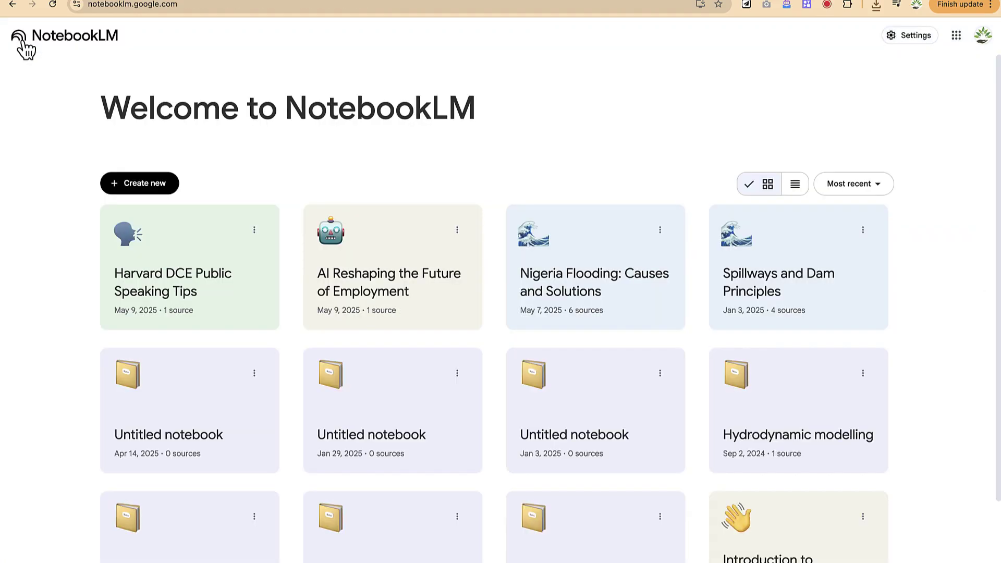
left_click(143, 183)
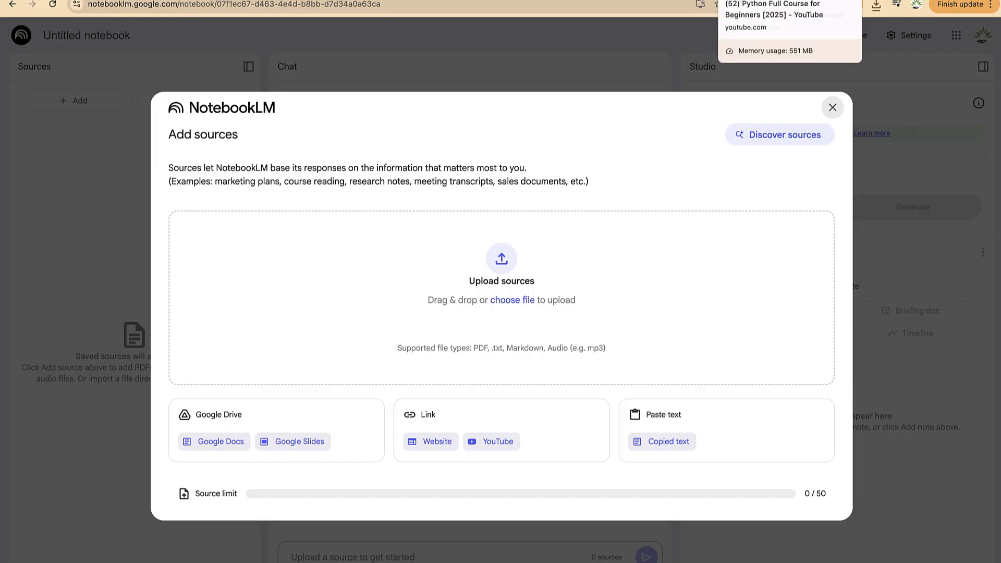
left_click(756, 1)
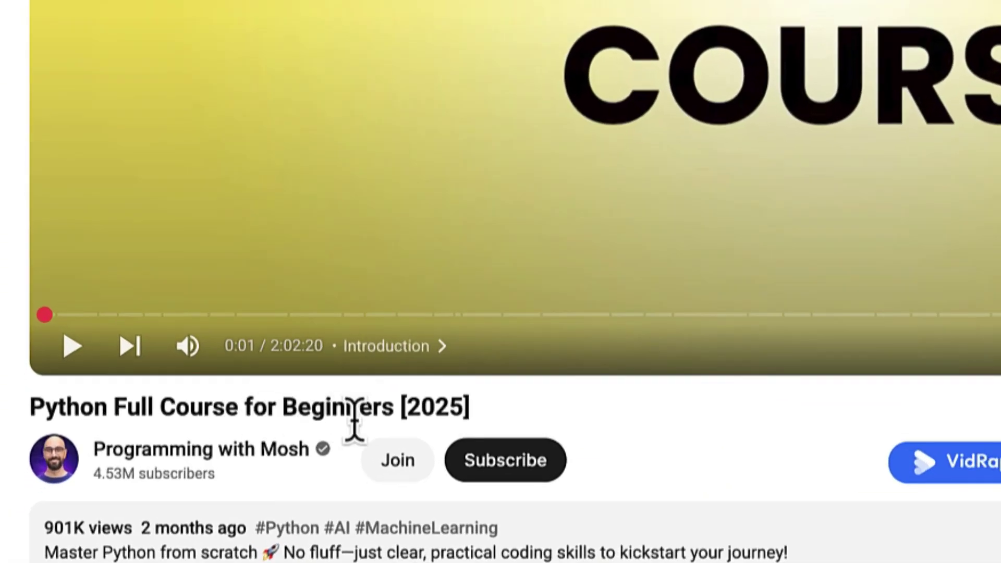
left_click(402, 40)
key("super+c")
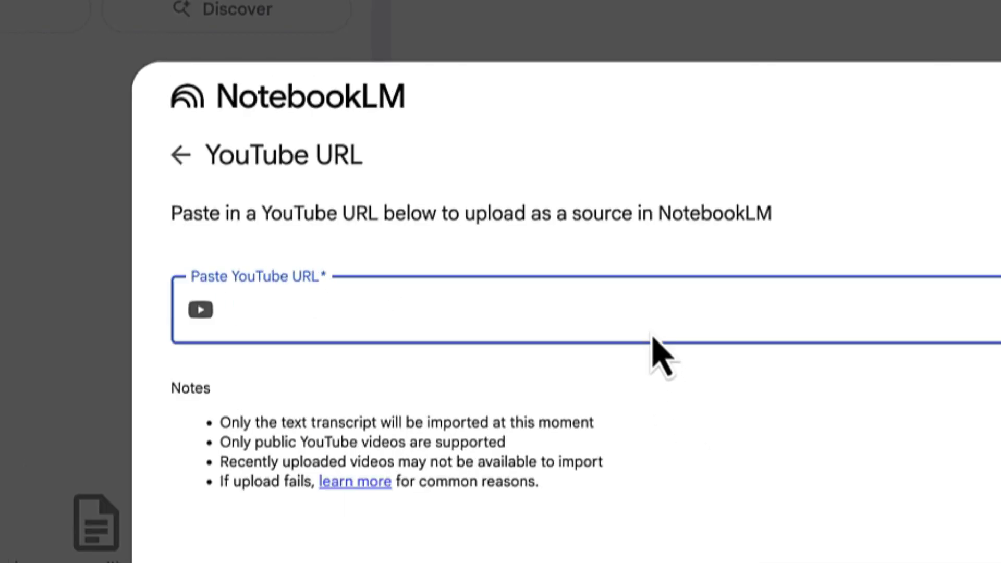
Paste the Python Full Course video URL into the YouTube source field and submit it
key("super+v")
key("Return")
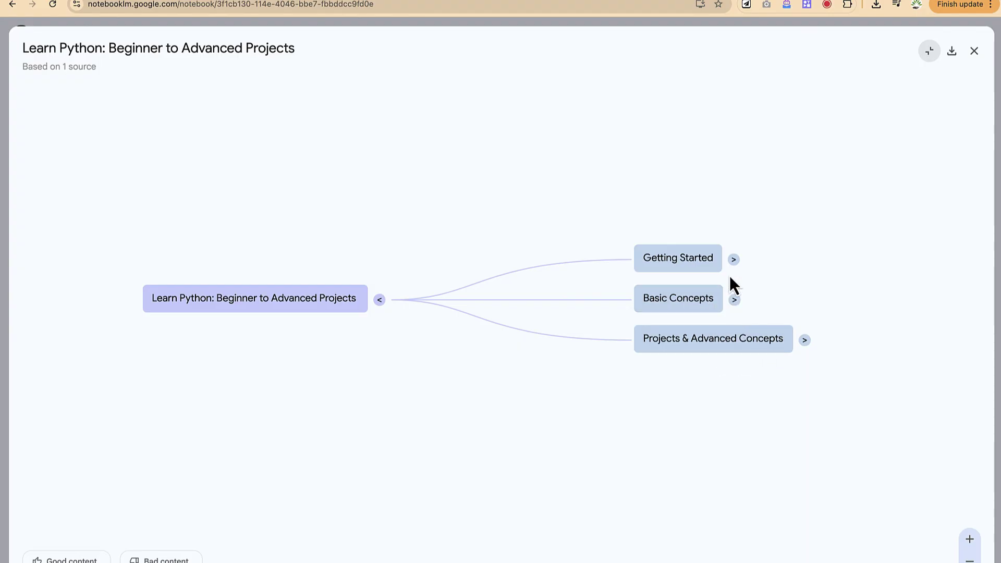
Expand the Getting Started and Projects & Advanced Concepts branches and download the Python map as PNG
left_click(734, 261)
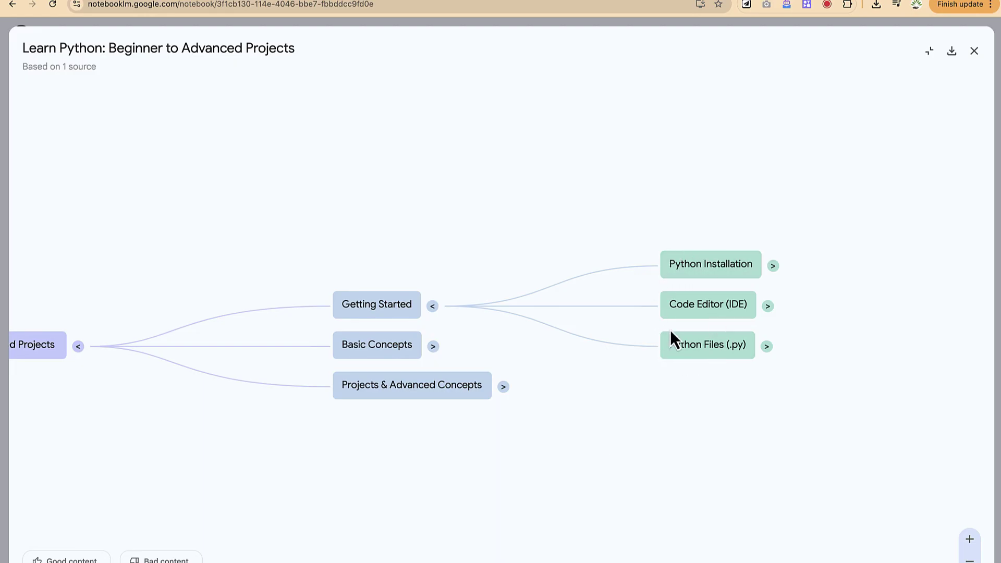
left_click(503, 387)
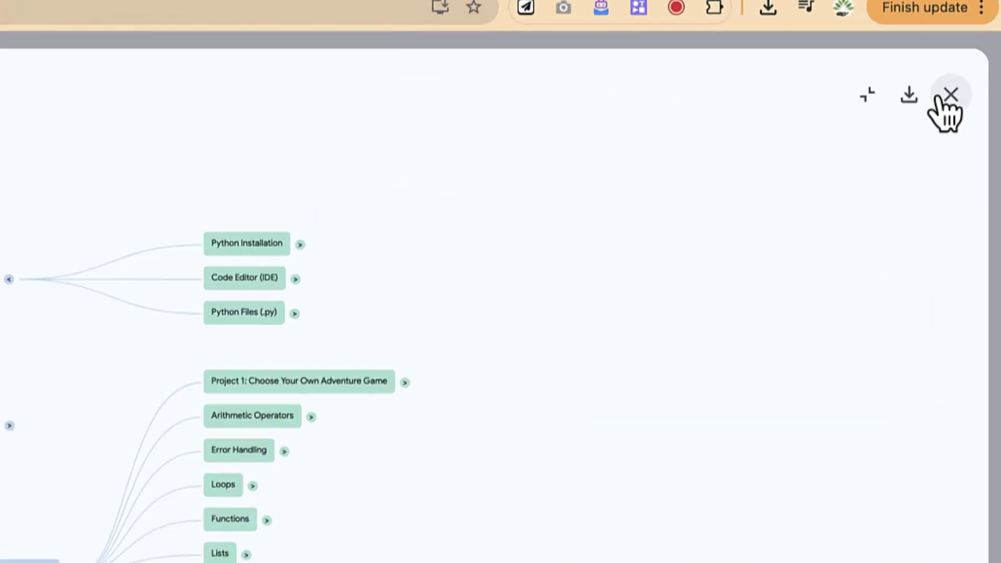
left_click(880, 149)
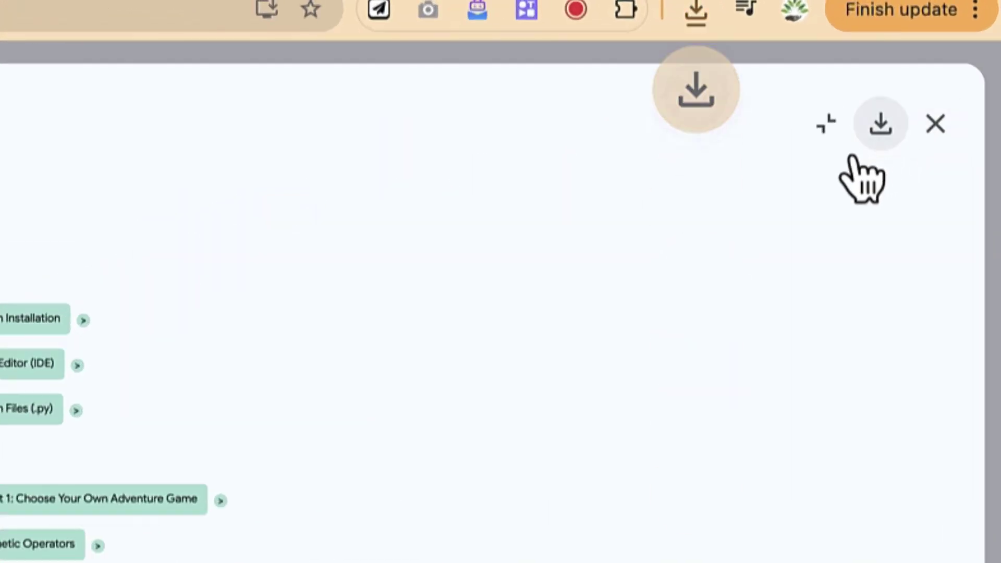
Open the downloaded mind-map PNG in Preview, then close it and return to Chrome
left_click(698, 9)
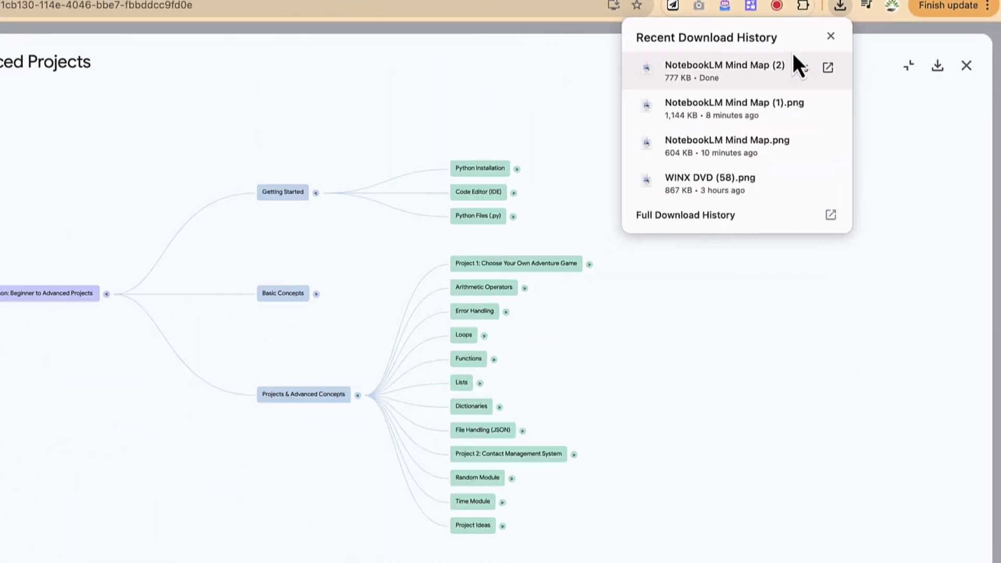
left_click(794, 56)
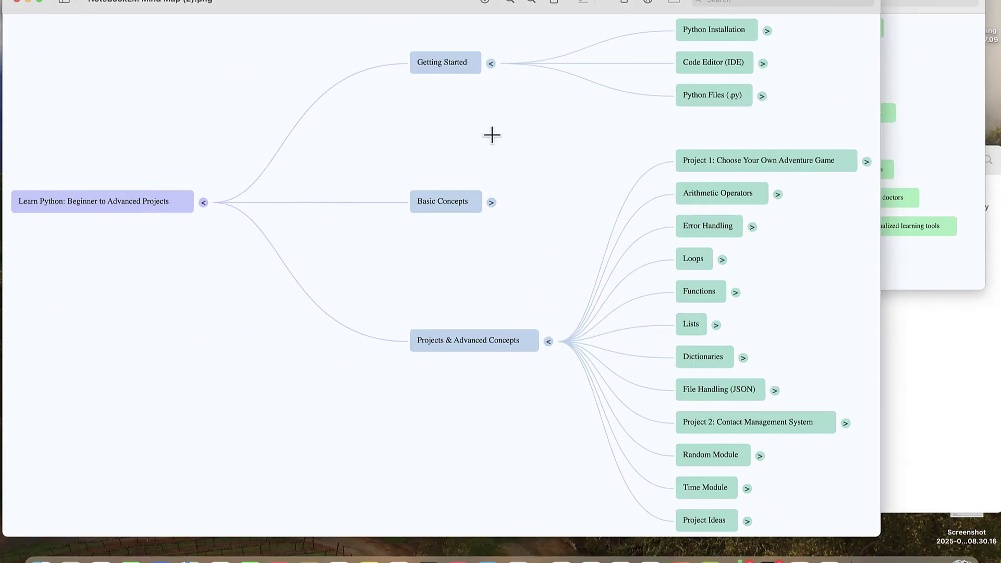
left_click(17, 1)
left_click(650, 554)
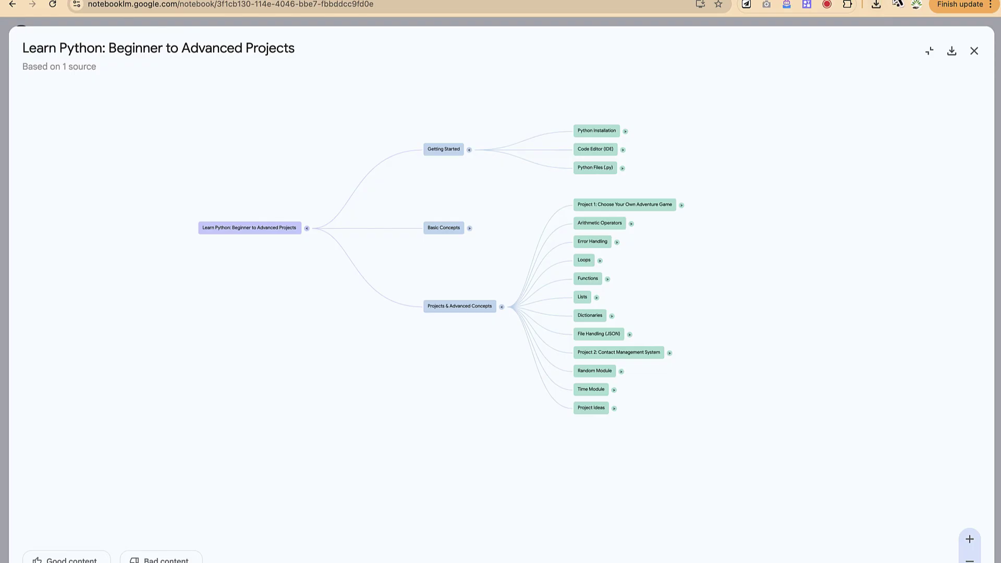
In the Nigeria Flooding notebook, create a Mind Map from the six sources and open the flood map
key("ctrl+Tab")
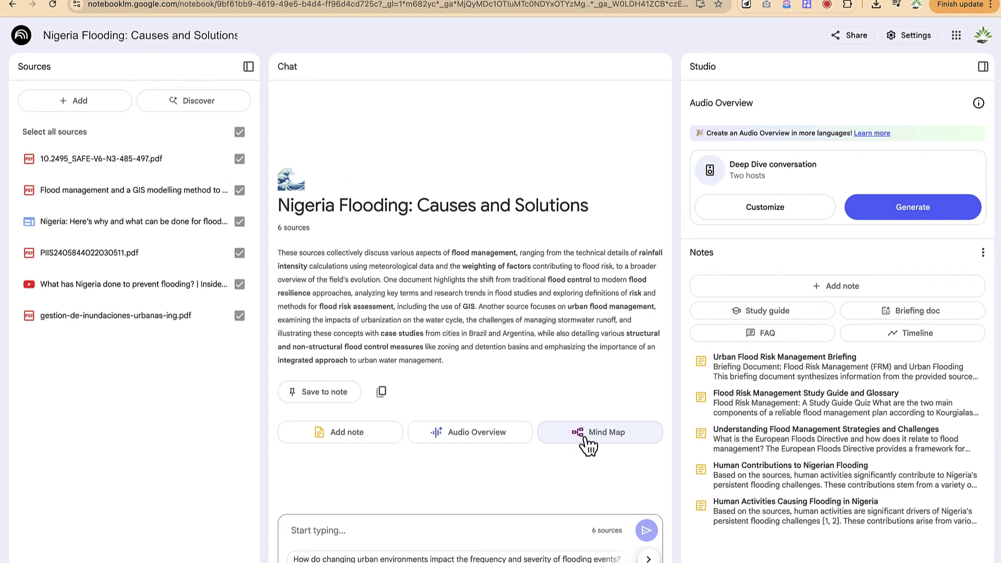
left_click(589, 432)
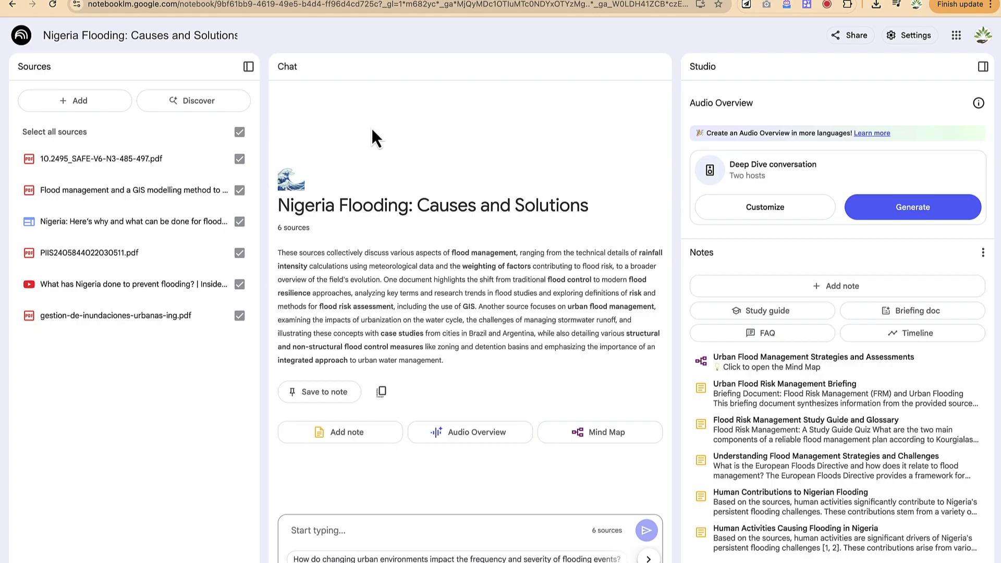
left_click(773, 359)
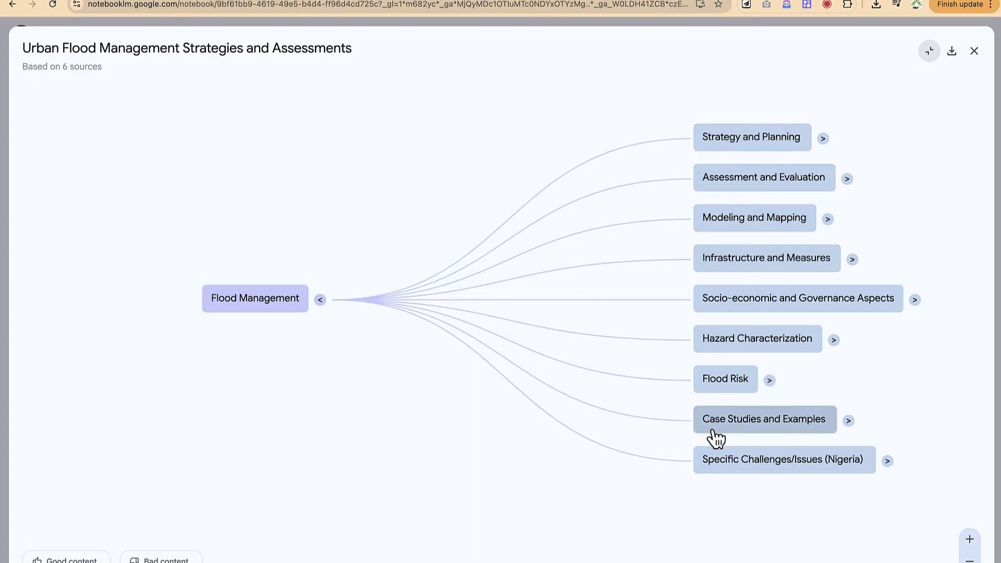
Maximize the flood map and expand Hazard Characterization, Infrastructure and Measures, Strategy and Planning, Interfaces between Plans
left_click(771, 338)
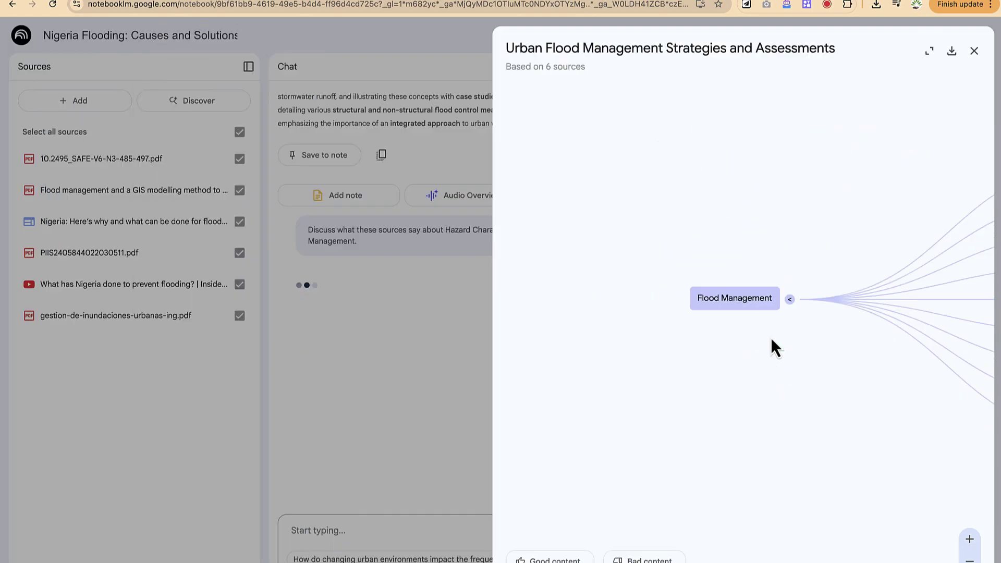
left_click(930, 50)
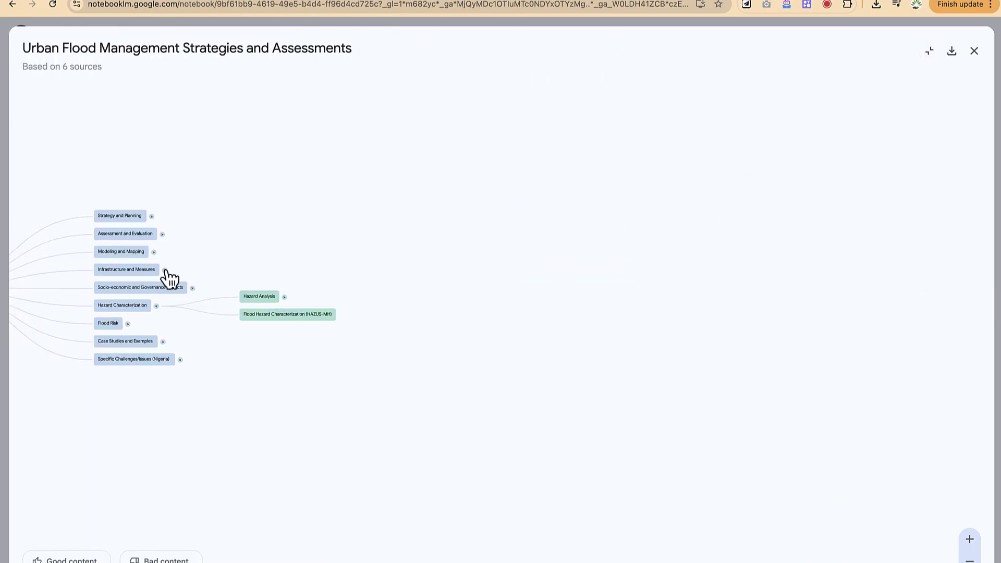
left_click(164, 270)
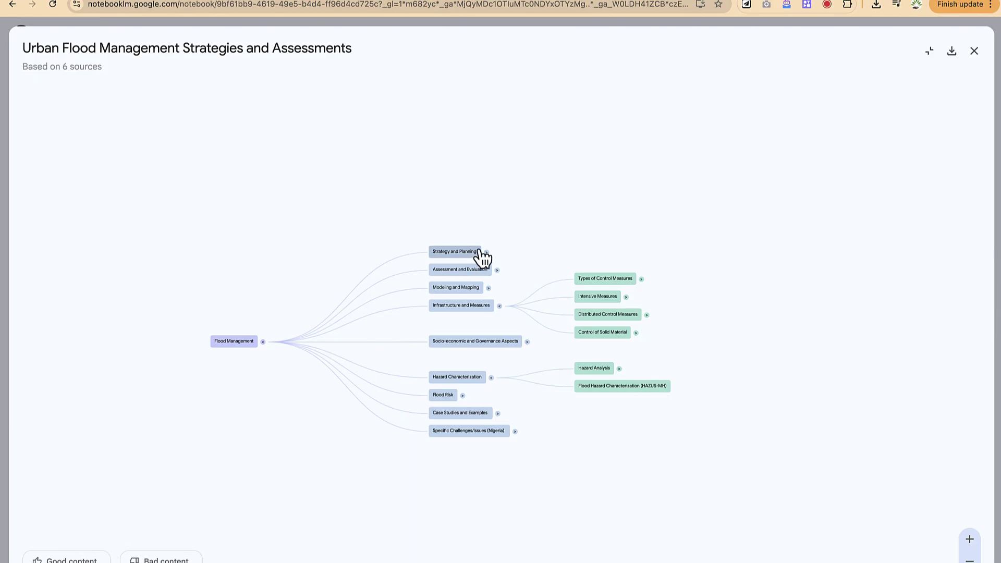
left_click(484, 254)
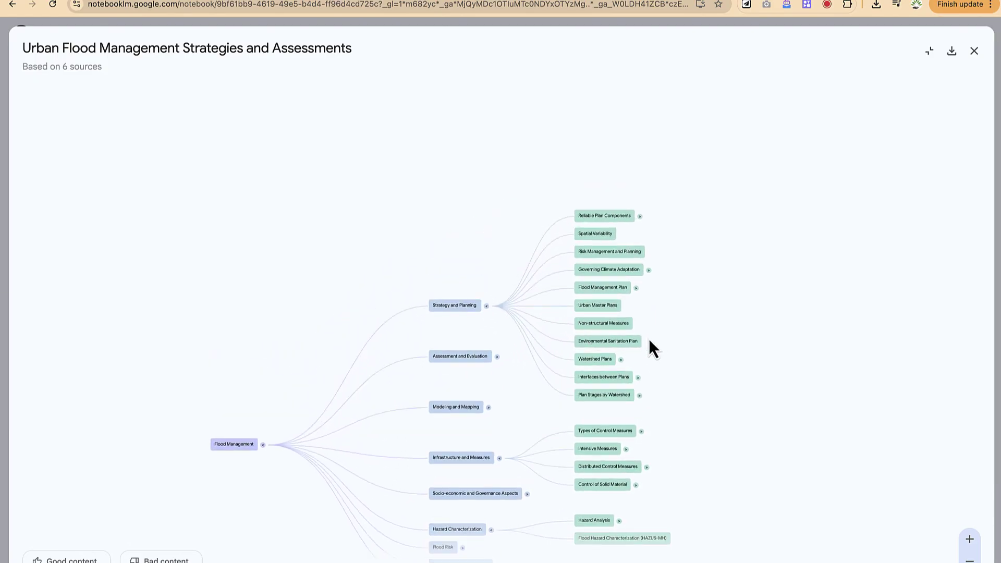
left_click(639, 377)
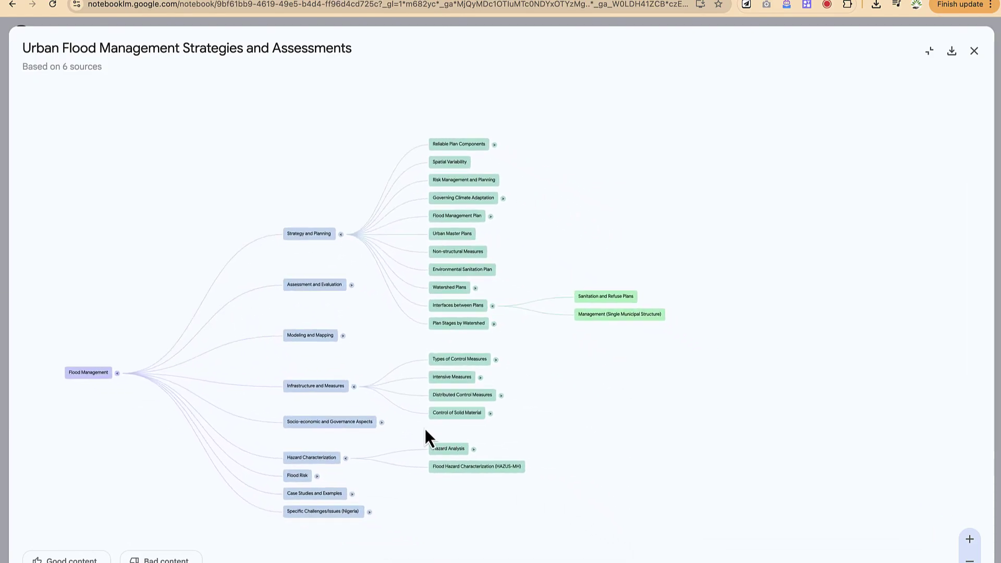